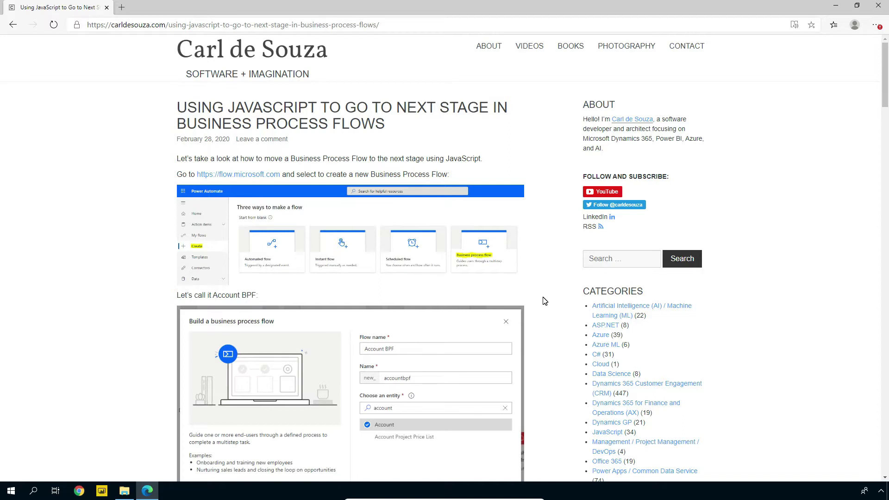
- Open Power Automate in a new tab and list the Business process flows under My flows
scroll(545, 301, "down", 3)
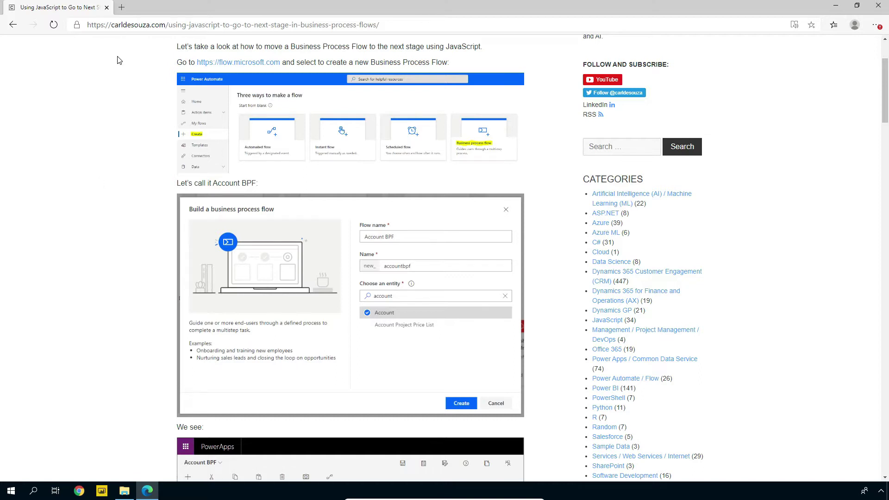
left_click(121, 7)
type("flow.")
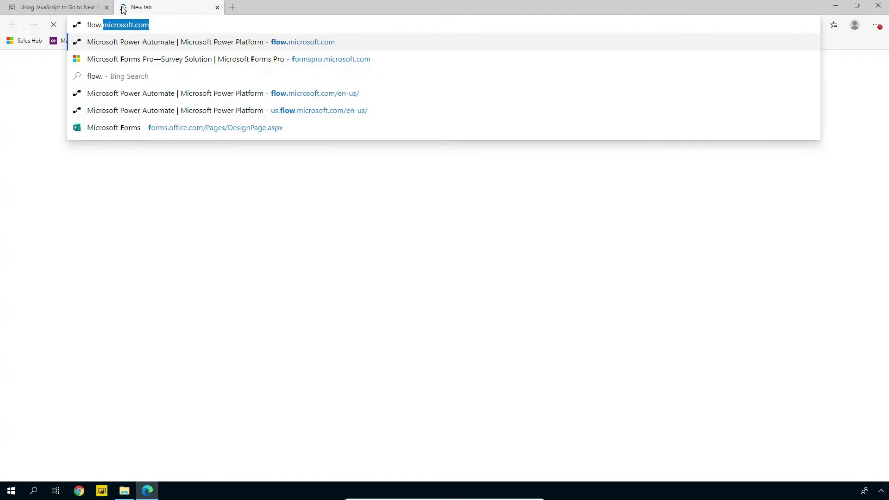
key("Return")
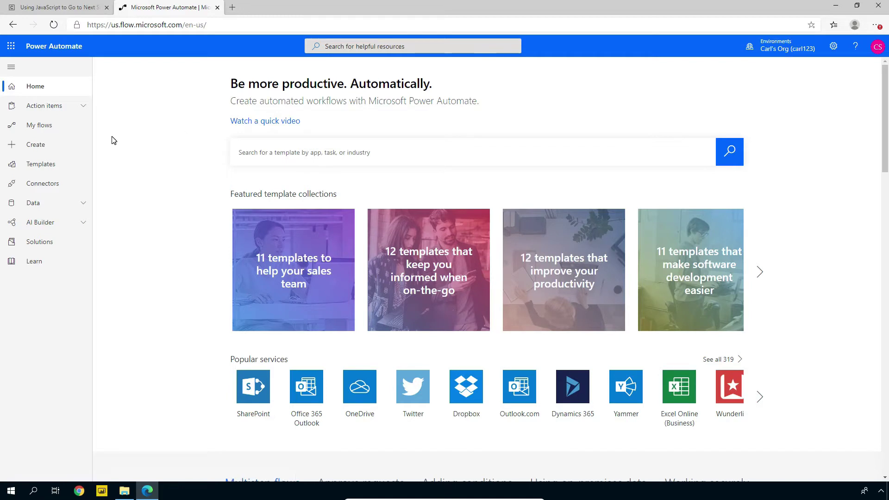
left_click(60, 125)
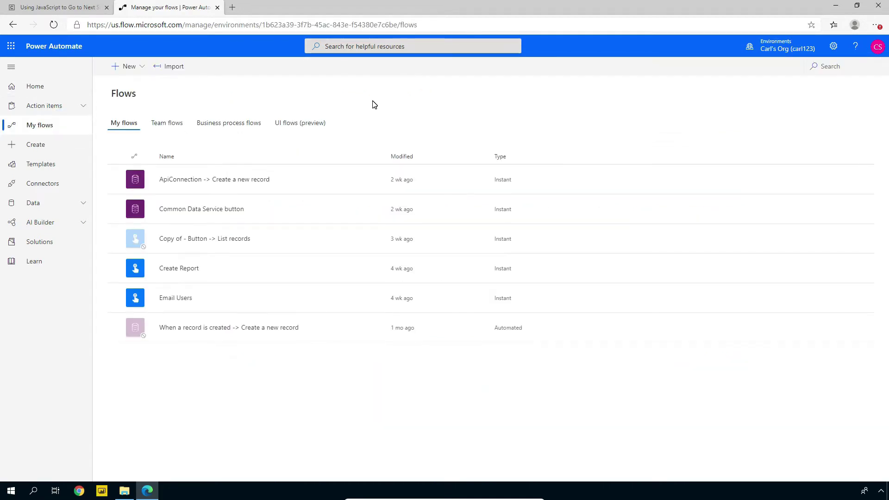
left_click(233, 125)
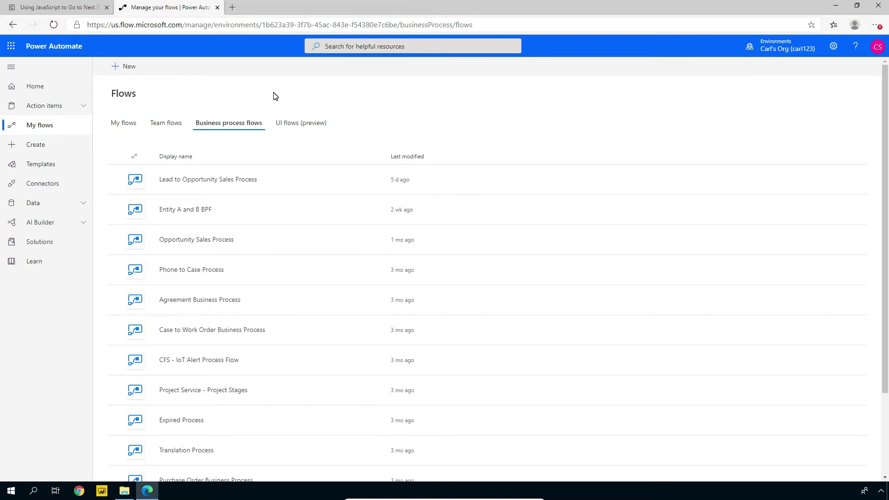
left_click(130, 67)
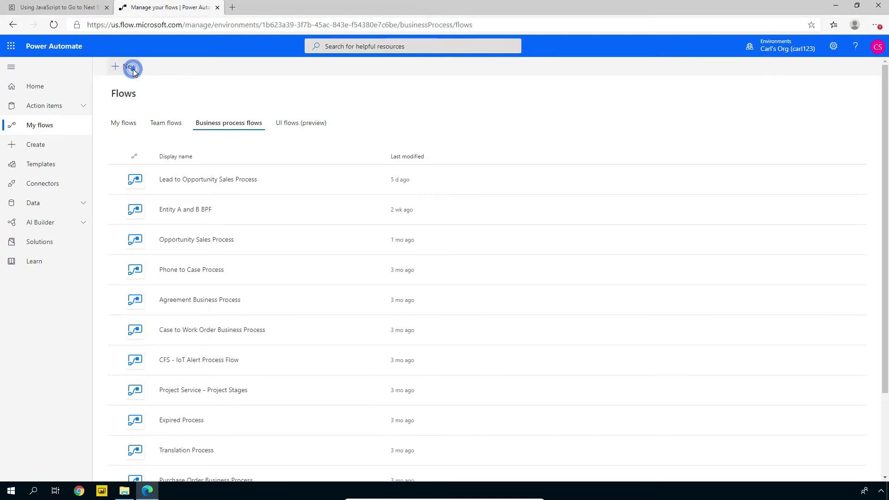
- Create the 'Account BPF' flow, unique name accountbpf, running on the Account entity
left_click(512, 175)
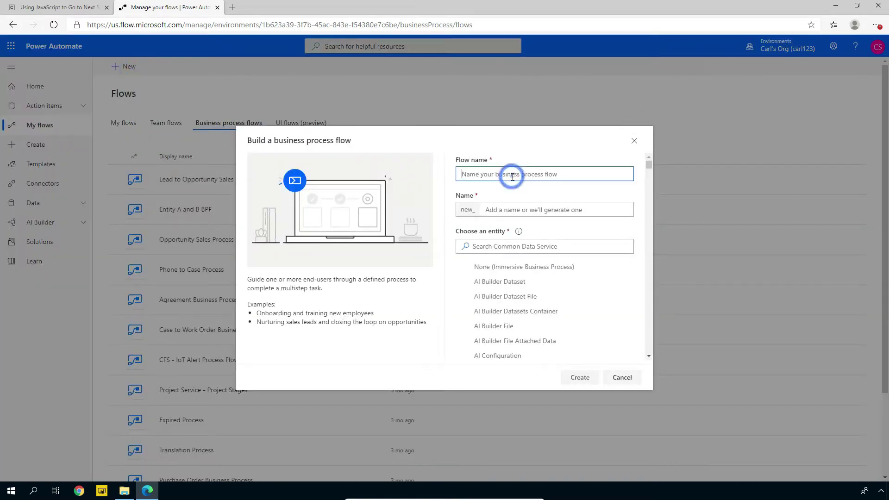
type("A")
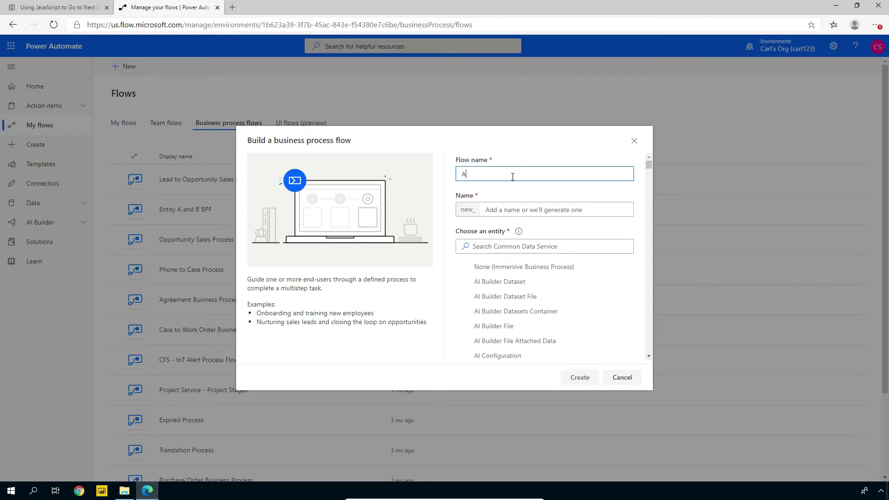
type("ccount BPF")
left_click(525, 210)
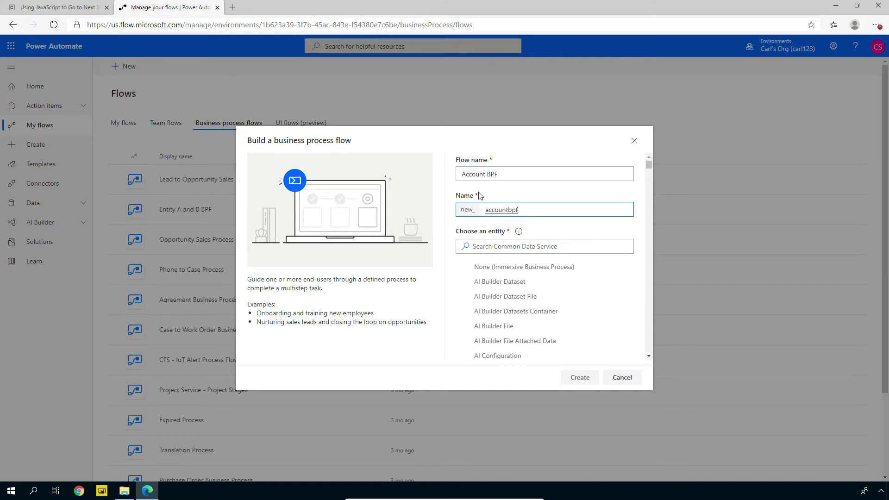
mouse_move(520, 231)
left_click(497, 248)
type("account")
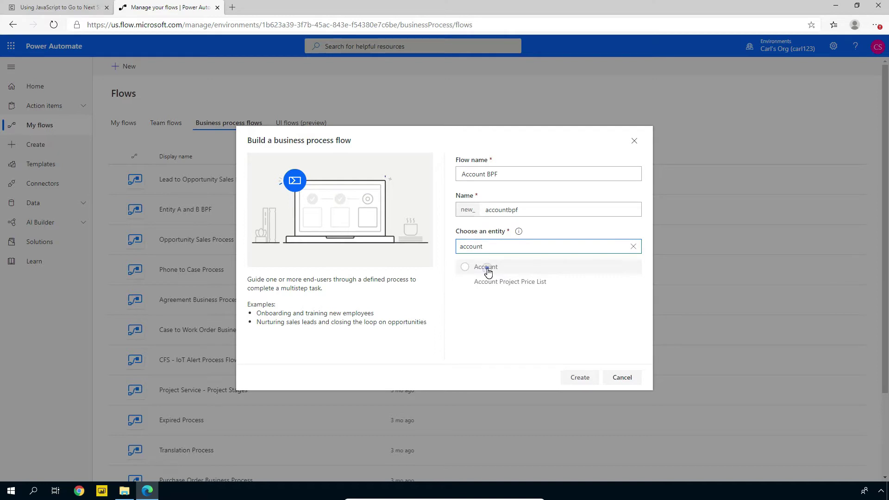
left_click(485, 269)
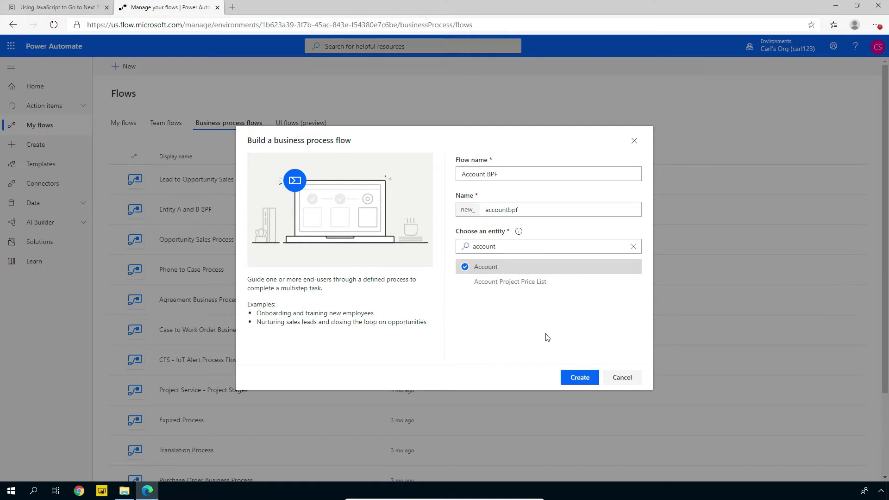
left_click(578, 384)
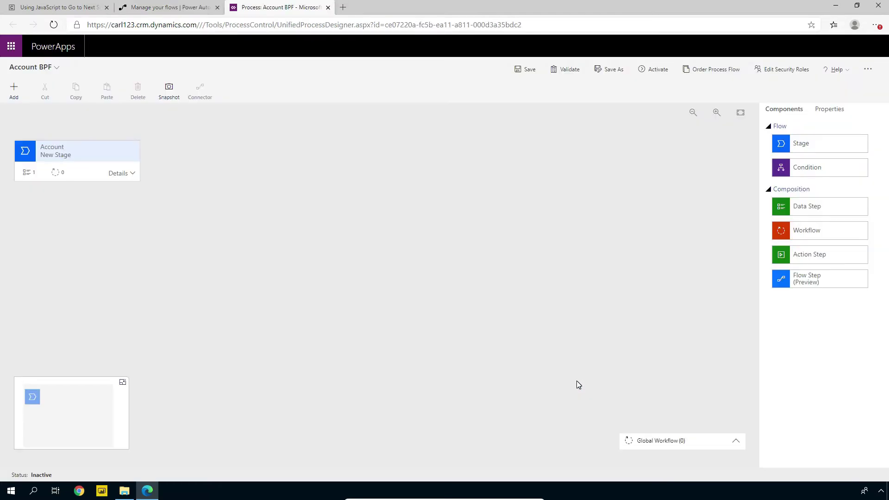
- Change the first stage's display name from New Stage to 'Stage 1'
left_click(73, 151)
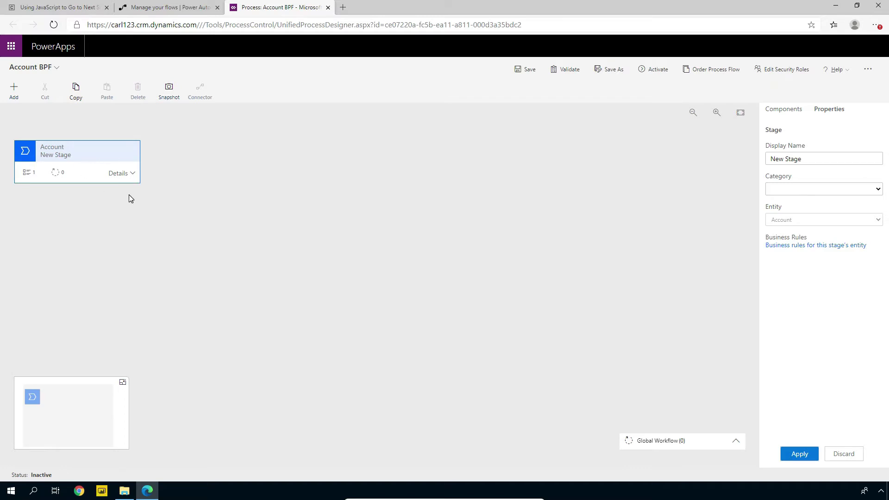
left_click_drag(814, 157, 755, 162)
type("Stage 1")
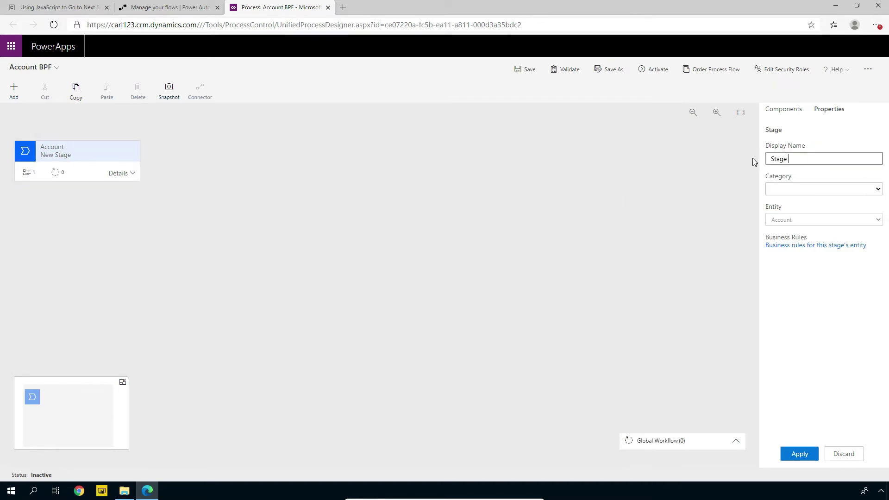
left_click(804, 450)
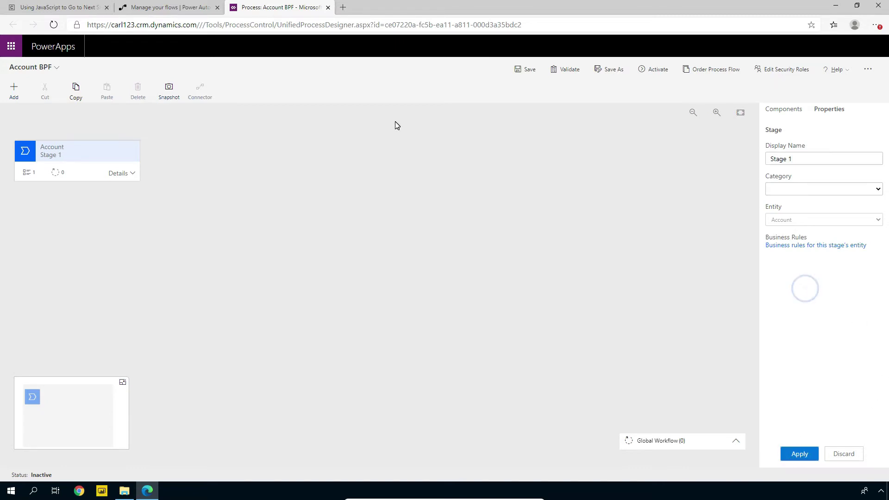
- Add a new stage after Stage 1 and name it 'Stage 2'
left_click(14, 90)
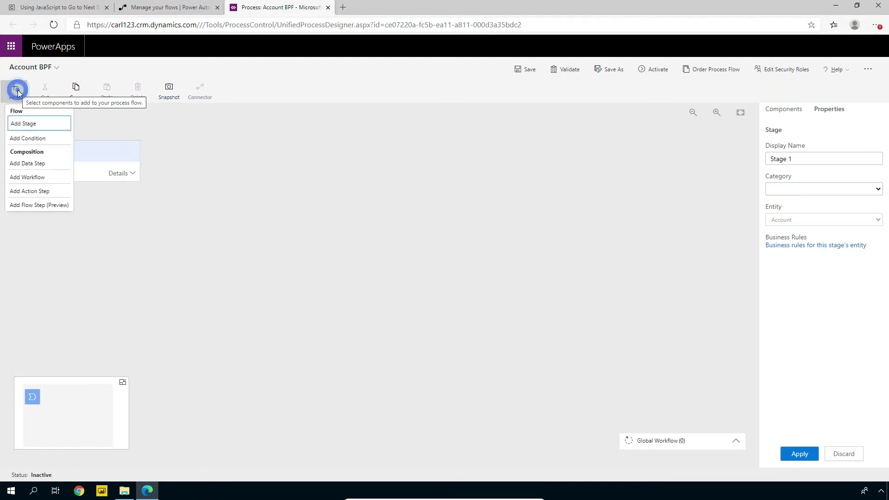
left_click(29, 123)
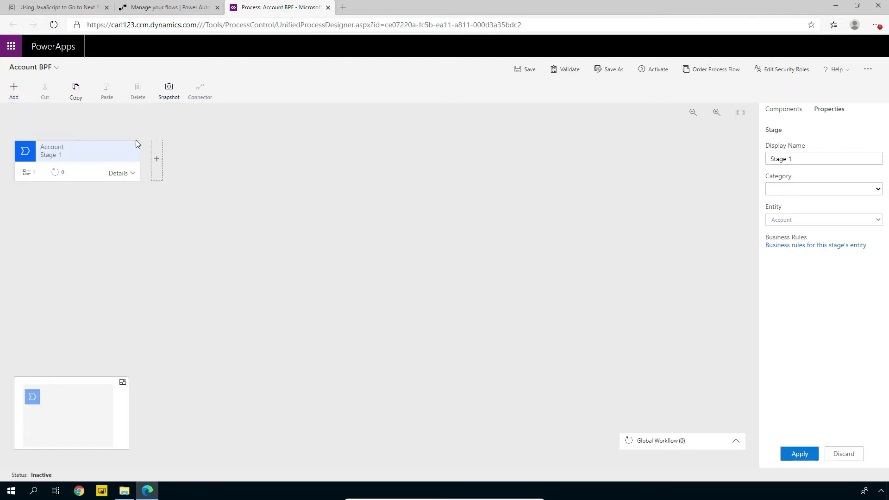
left_click(160, 157)
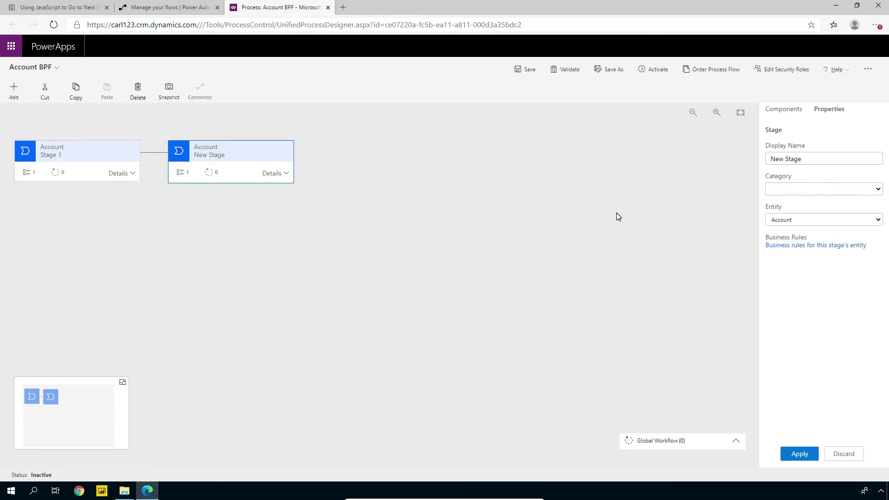
triple_click(816, 158)
type("Sta")
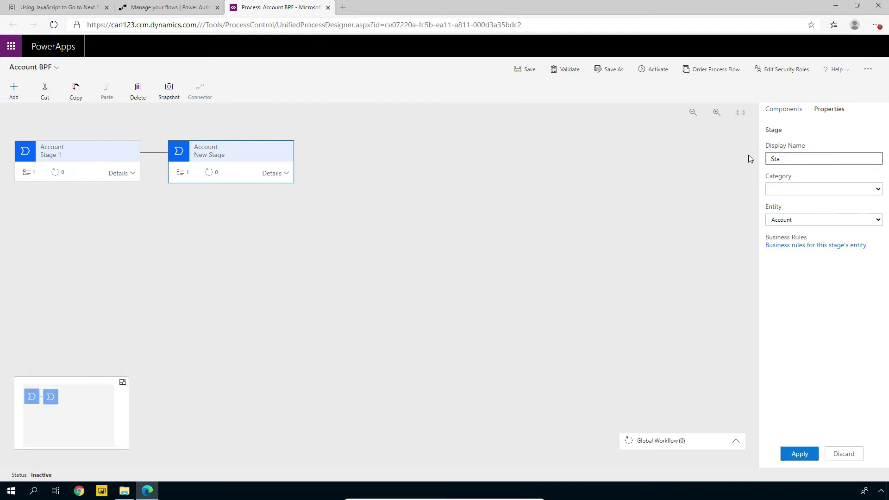
type("ge 2")
left_click(811, 458)
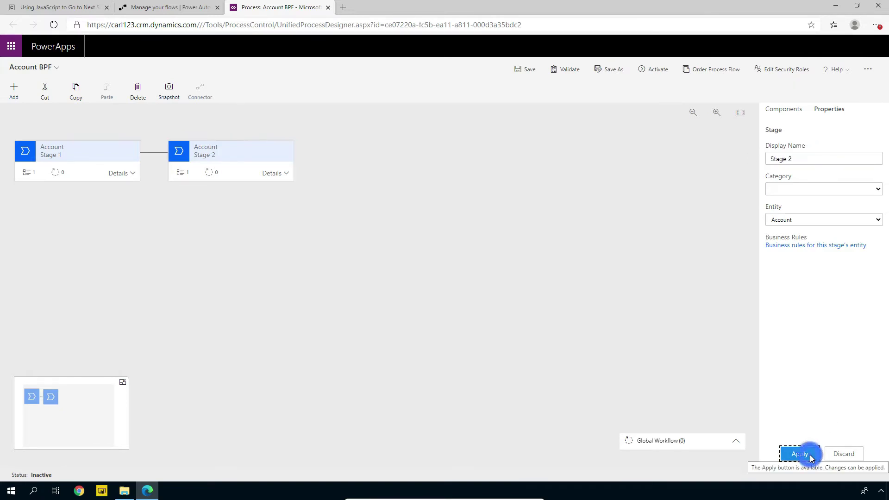
- Add a third stage named 'Stage 3' after Stage 2, then expand Stage 1's details
left_click(14, 92)
left_click(14, 91)
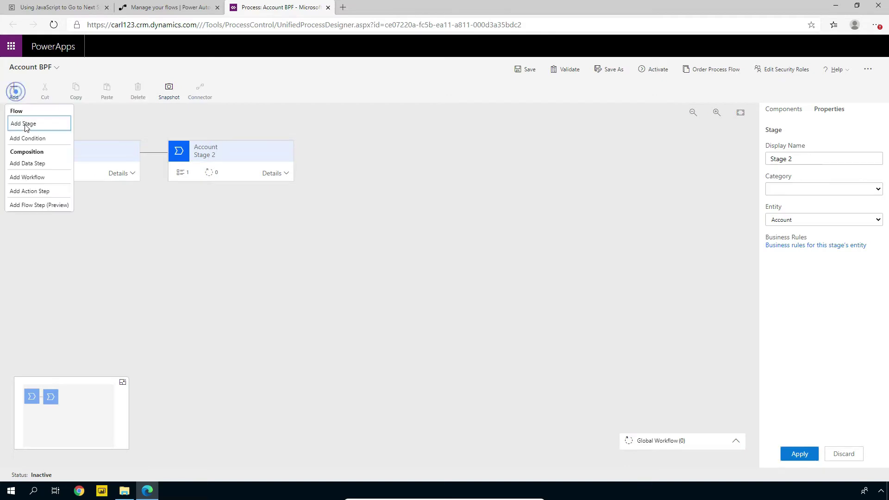
left_click(25, 128)
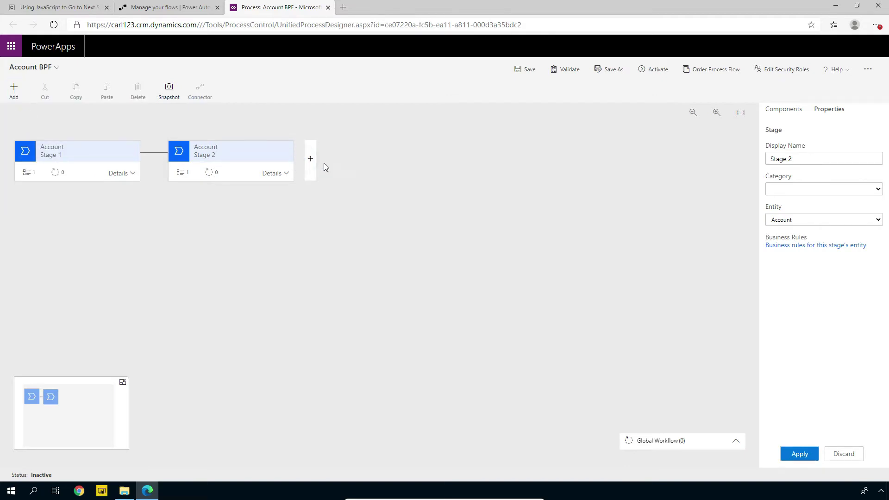
left_click(324, 165)
left_click(364, 154)
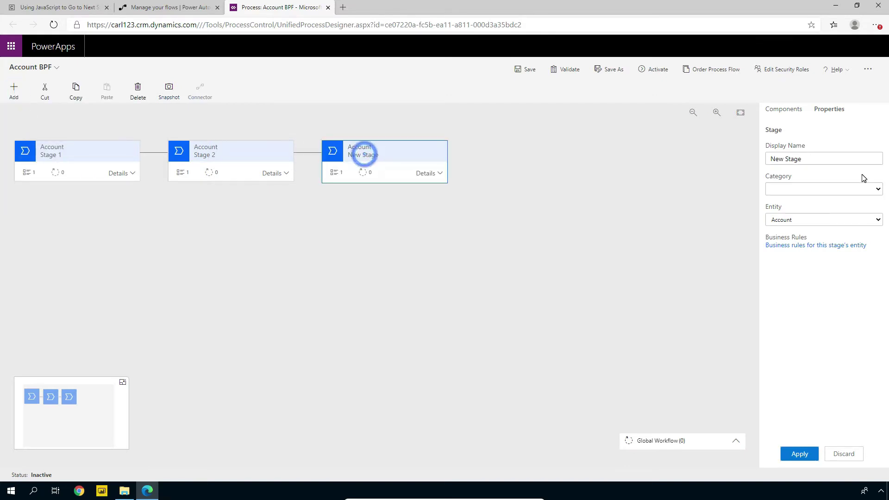
triple_click(830, 157)
type("Stage")
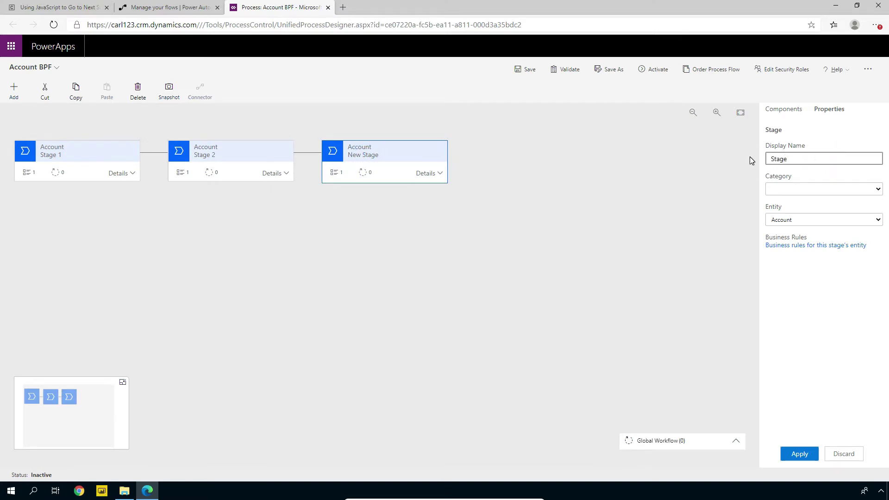
type(" 3")
left_click(800, 457)
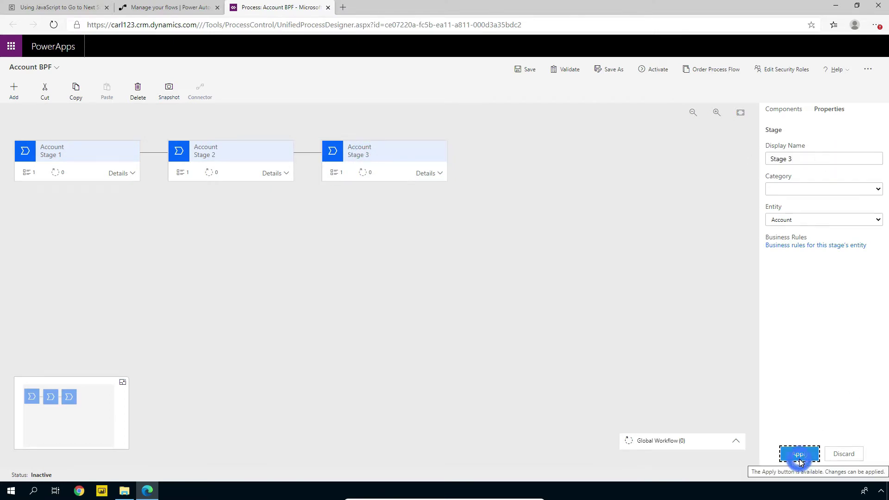
left_click(134, 173)
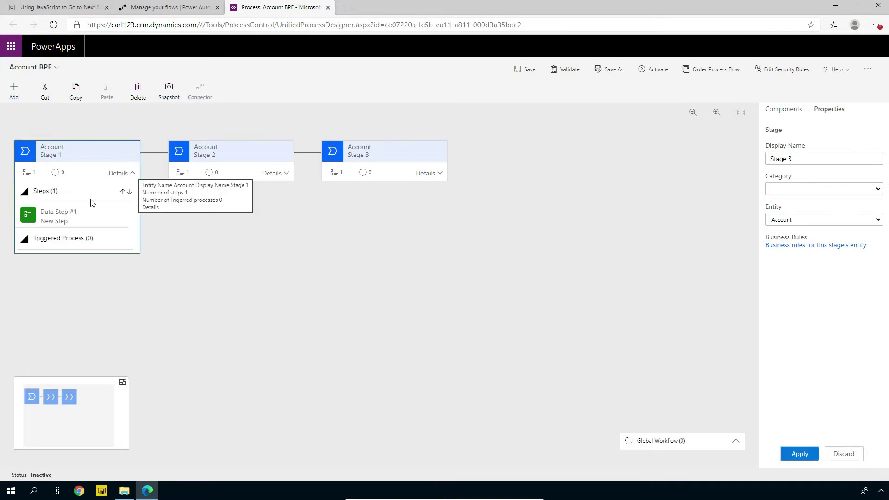
left_click(69, 217)
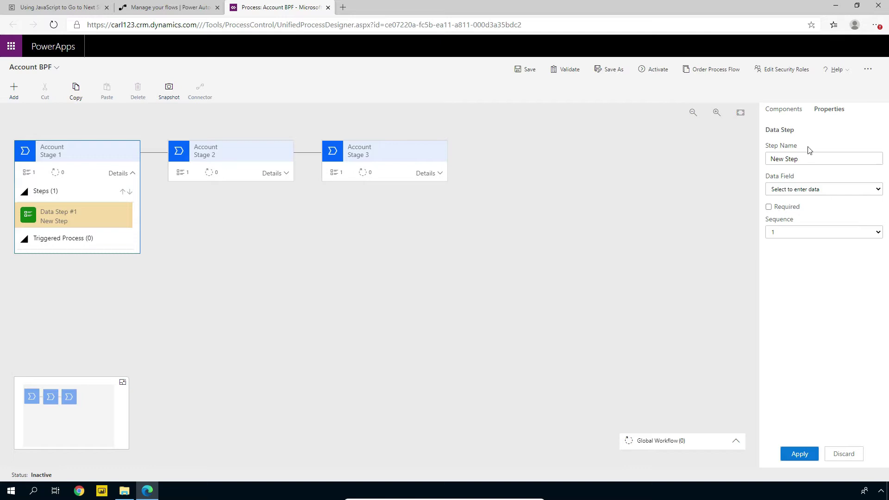
- Bind Stage 1's data step to the Account Number field
left_click_drag(802, 159, 747, 161)
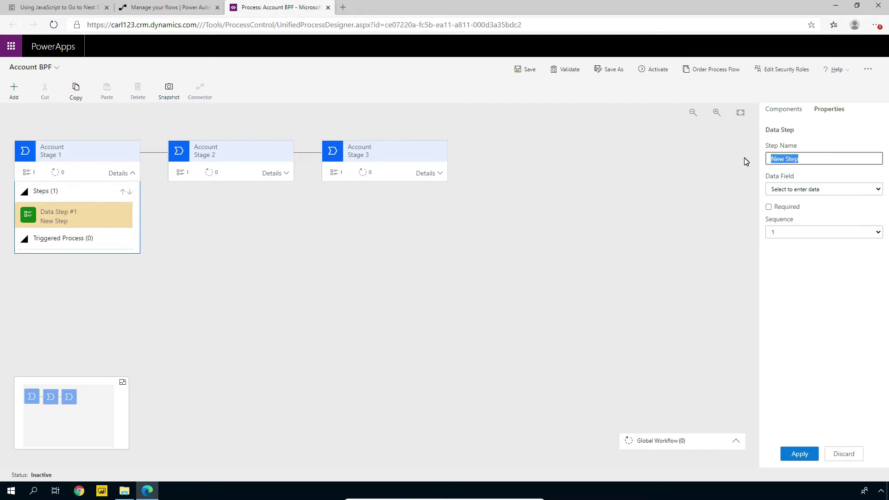
left_click(879, 190)
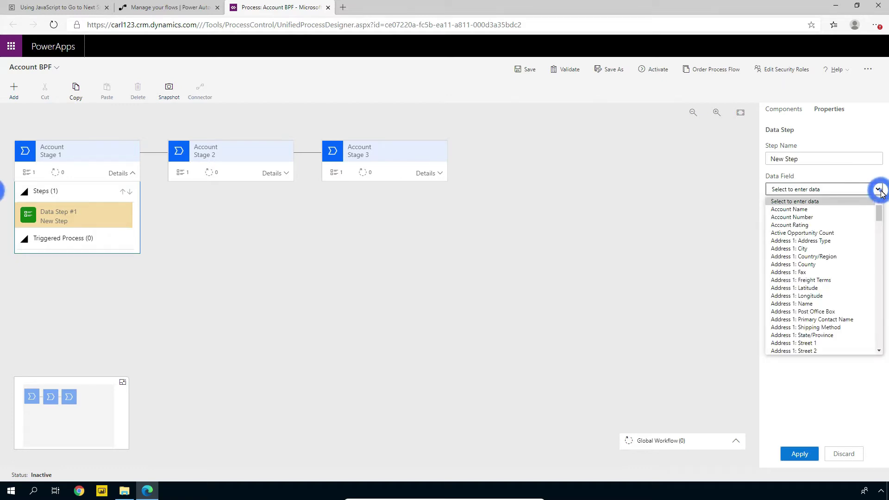
left_click(812, 217)
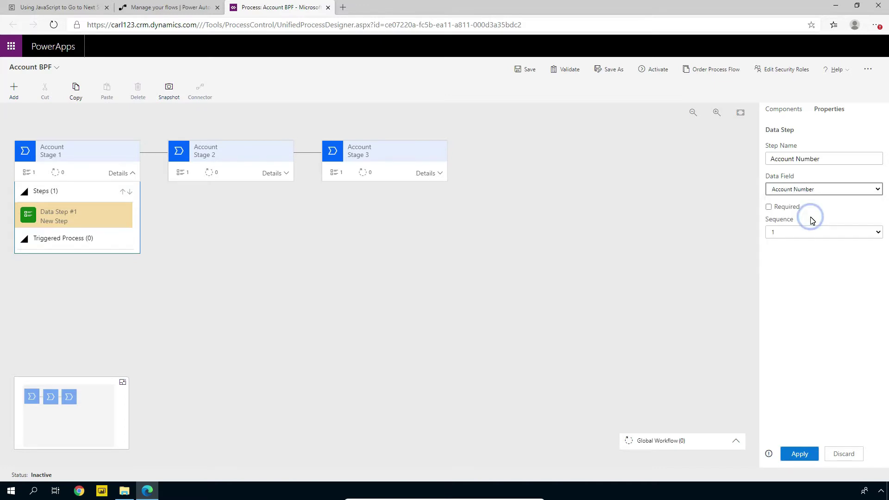
left_click(798, 457)
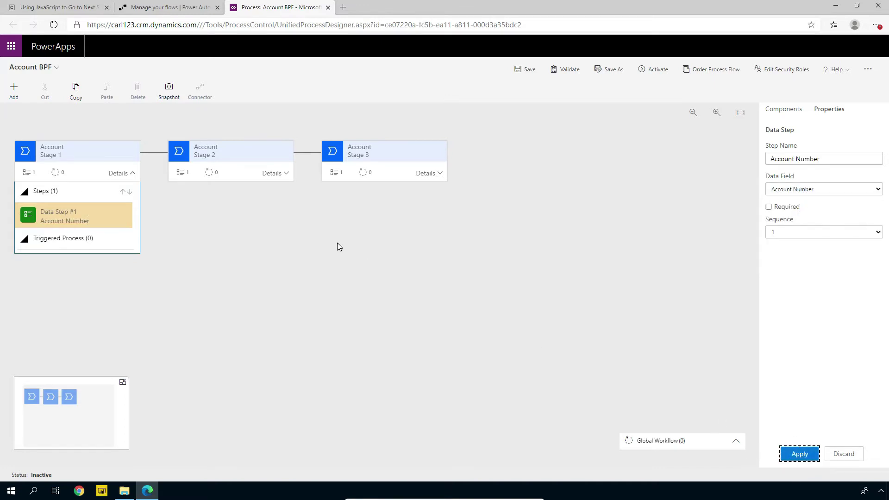
- Bind Stage 2's data step to the Account Name field
left_click(282, 173)
left_click(245, 207)
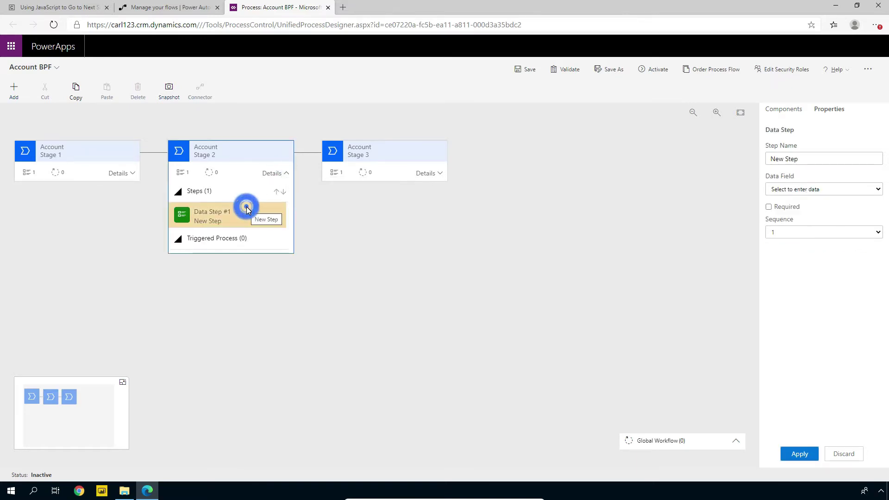
left_click(879, 189)
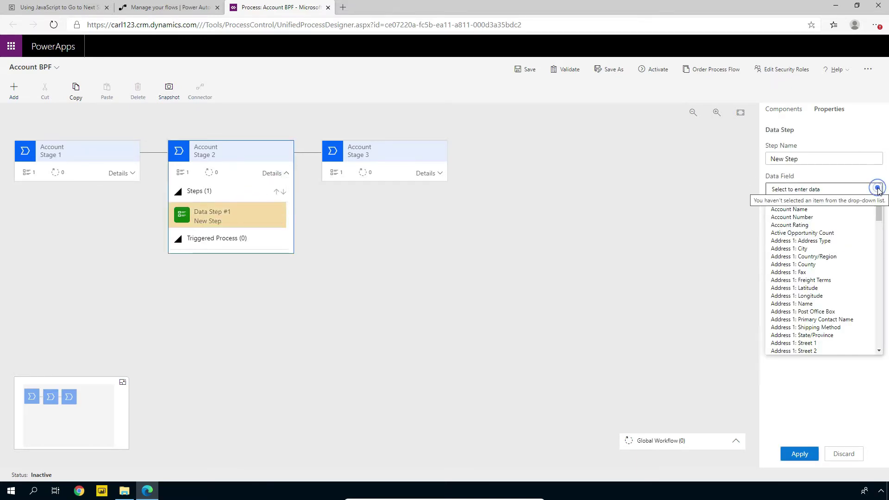
left_click(806, 212)
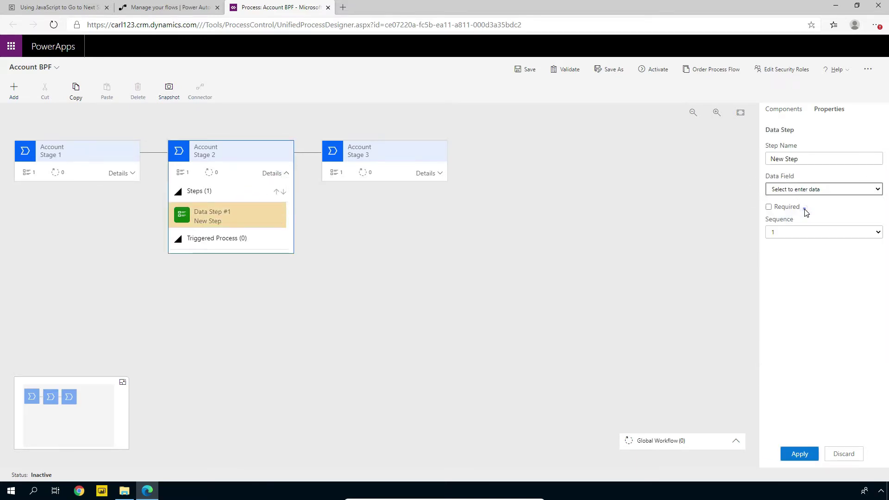
left_click(800, 455)
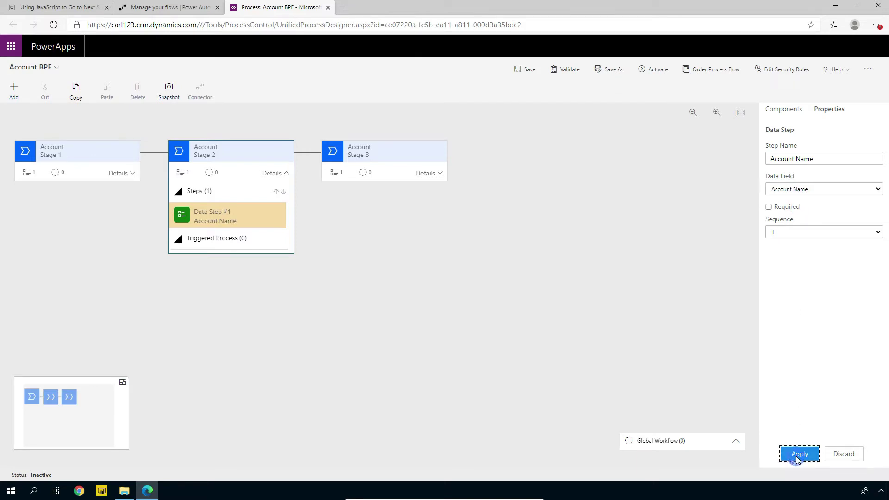
- Bind Stage 3's data step to Account Rating, then validate and save the flow
left_click(438, 173)
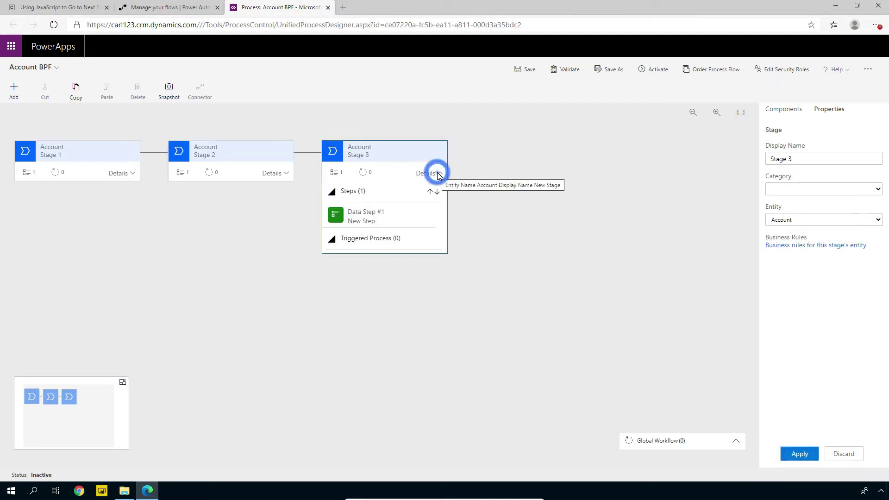
left_click(856, 189)
left_click(318, 224)
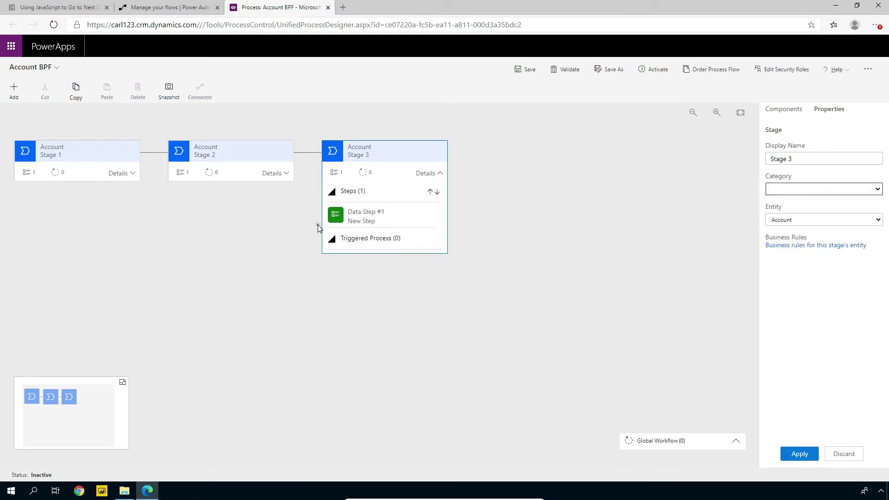
left_click(355, 212)
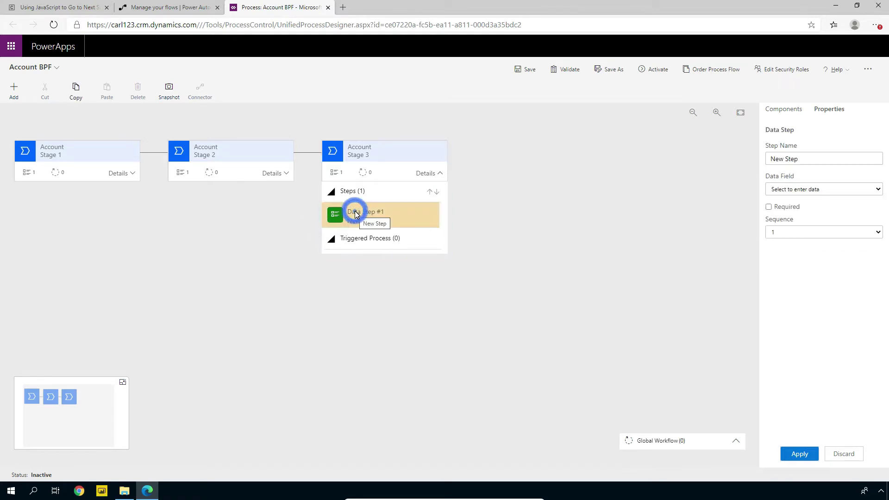
left_click(877, 189)
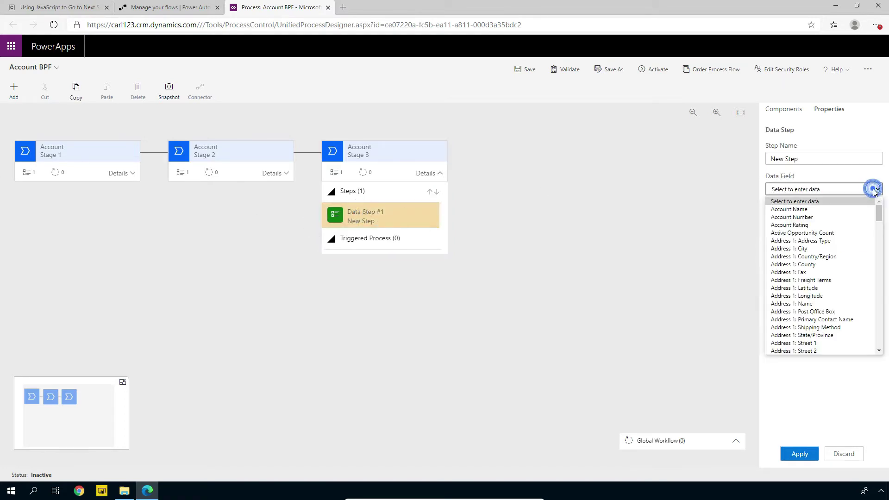
left_click(820, 225)
left_click(800, 456)
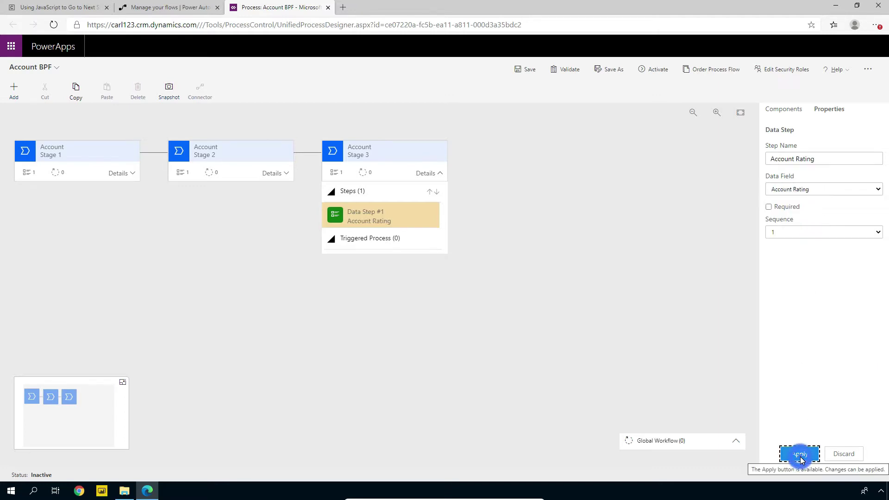
left_click(298, 298)
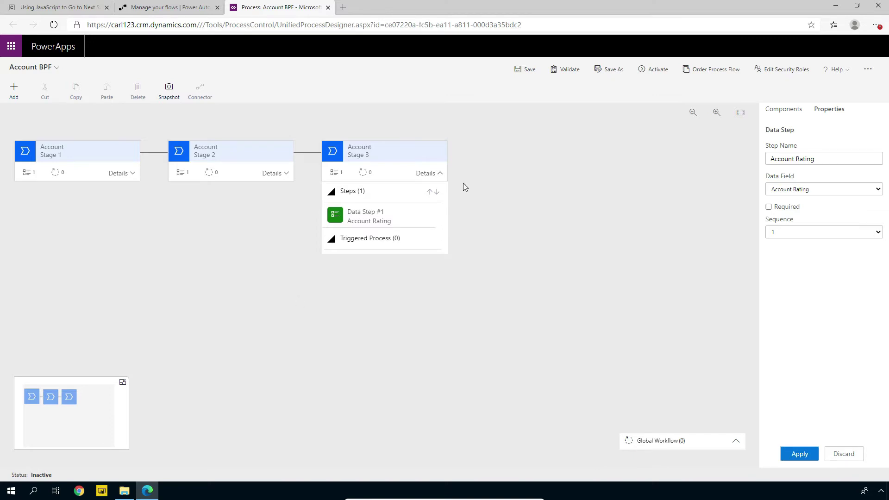
left_click(568, 73)
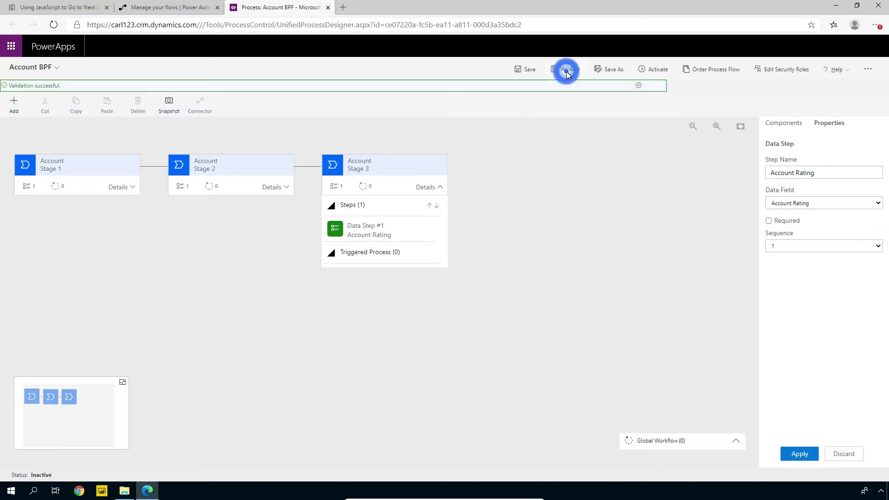
left_click(527, 72)
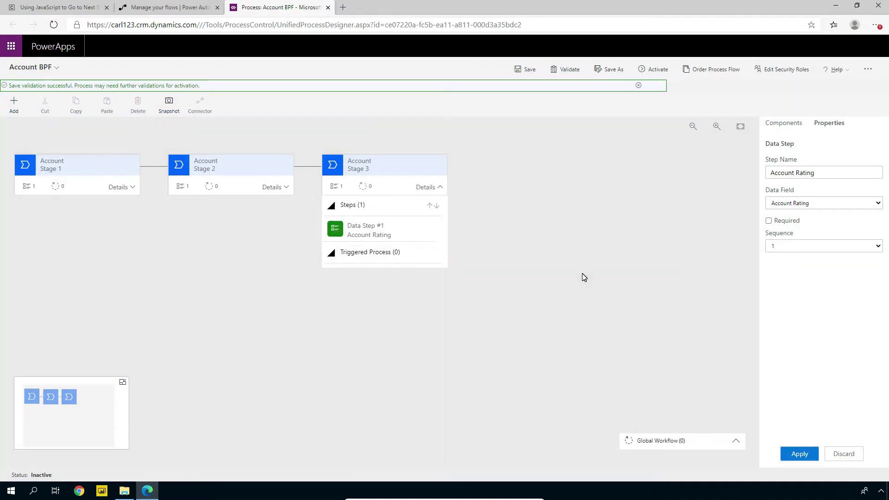
- Activate Account BPF and confirm in the activation dialog
left_click(655, 72)
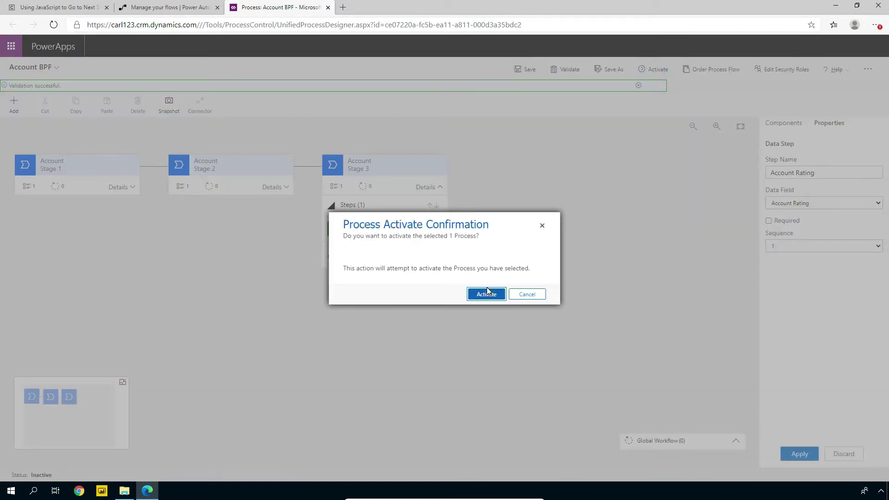
left_click(487, 295)
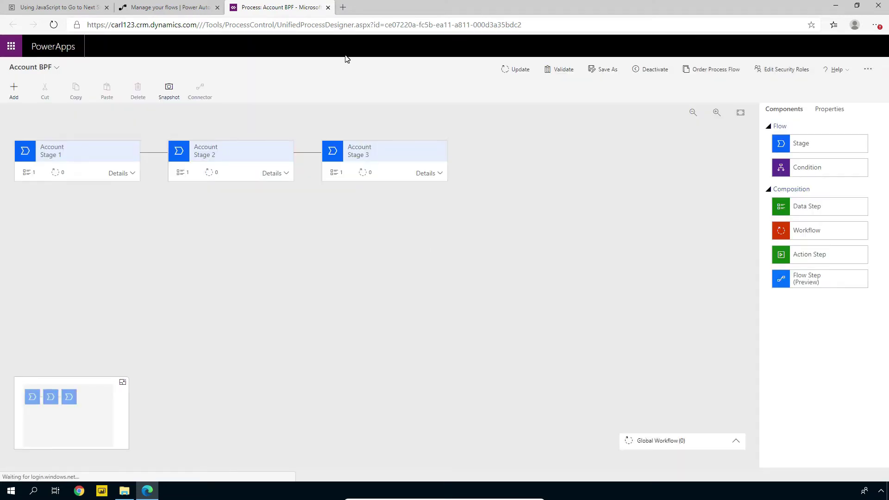
- Load the Dynamics 365 org address in a new Edge tab
left_click(342, 9)
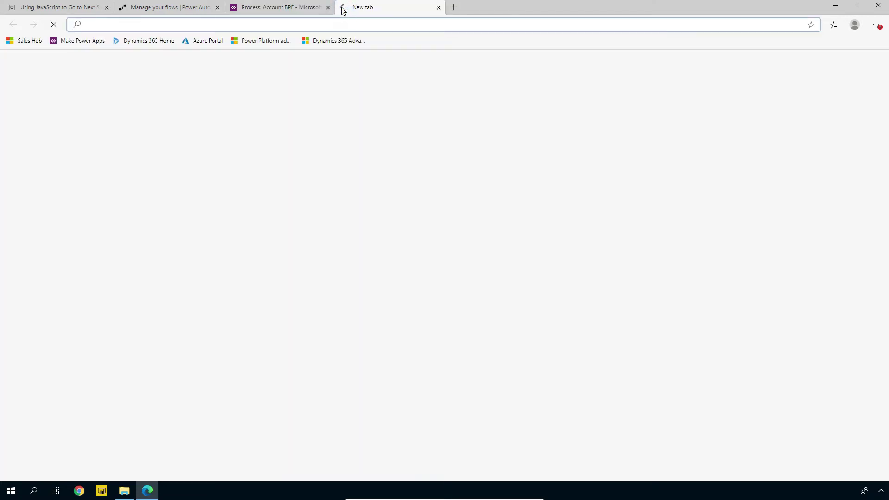
type("carl123.crm.dynamics.com")
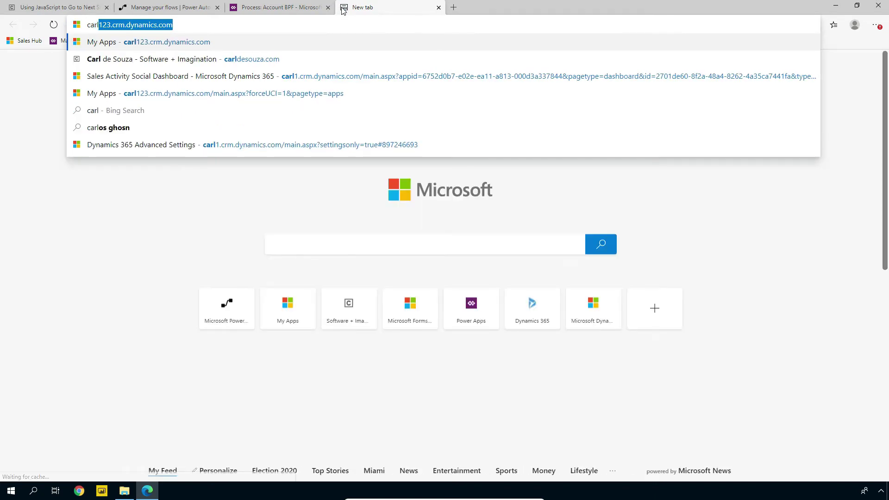
key("End")
key("Return")
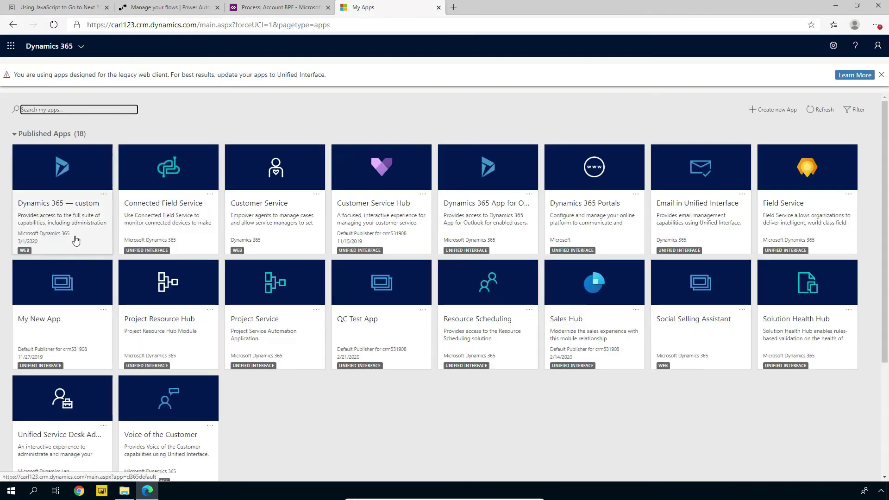
- Open the Dynamics 365 custom app, dismiss the legacy banner, and go to Accounts
left_click(86, 207)
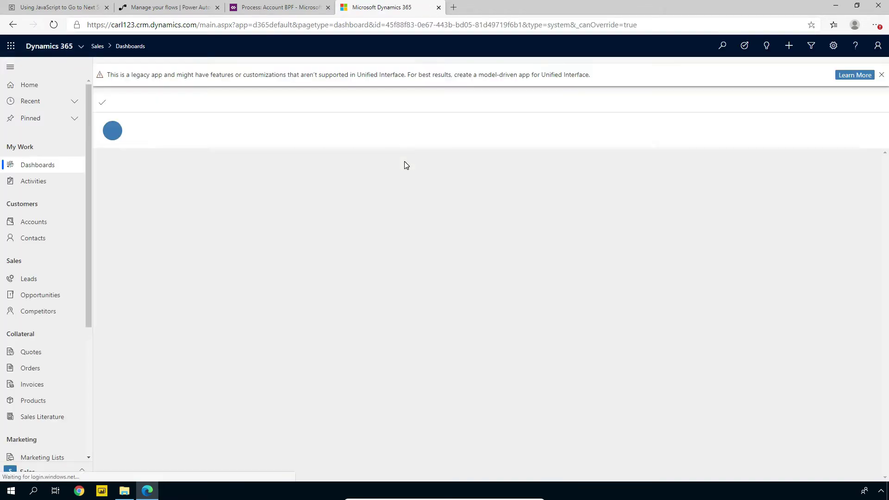
left_click(883, 75)
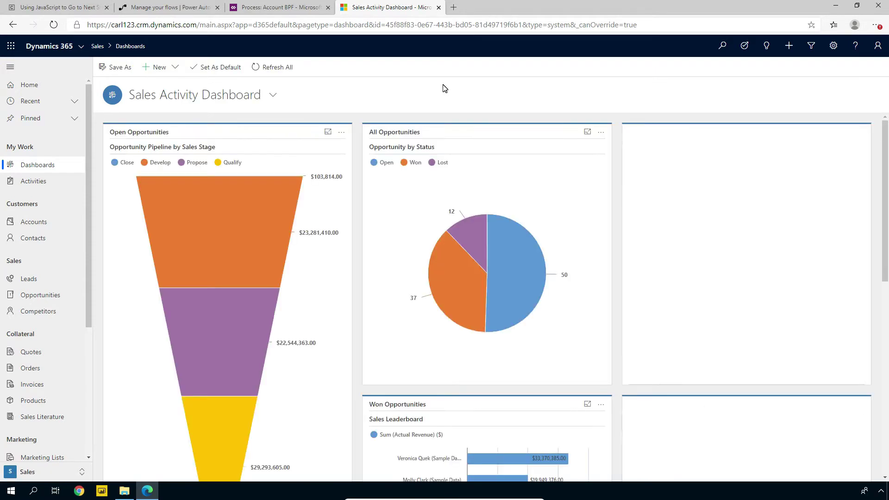
left_click(52, 226)
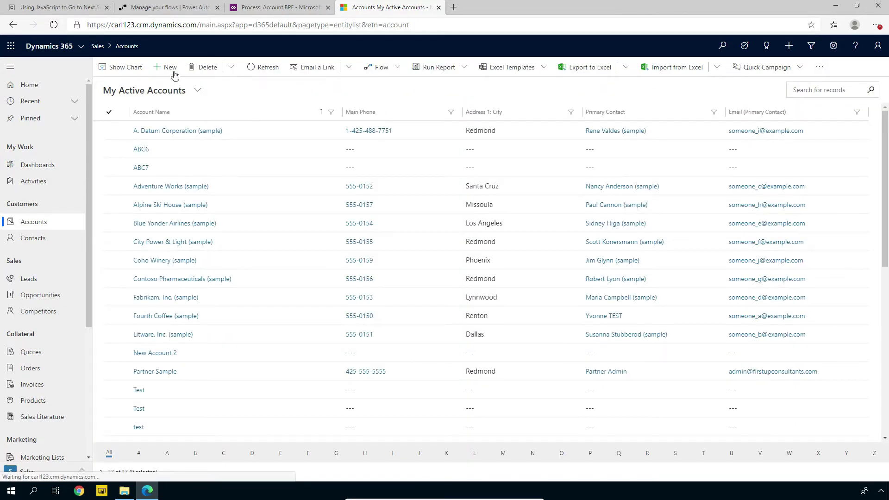
- Start a new account and enter 'Test' as the Account Name
left_click(175, 70)
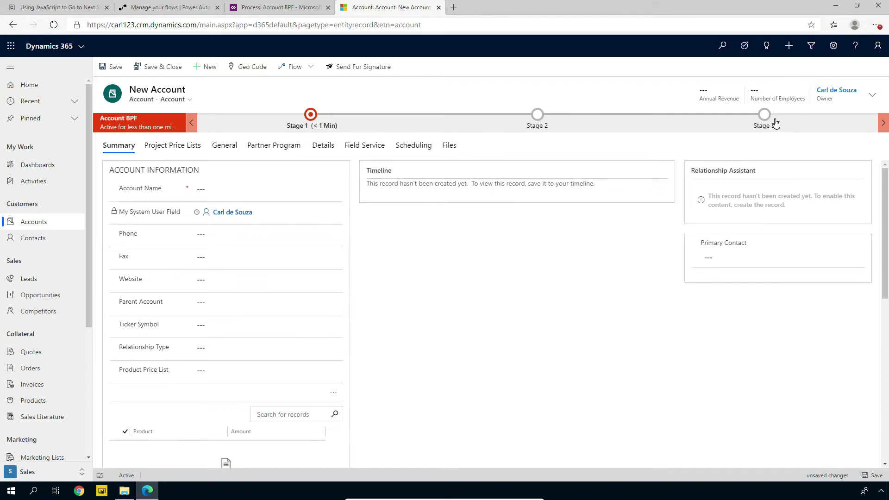
left_click(311, 130)
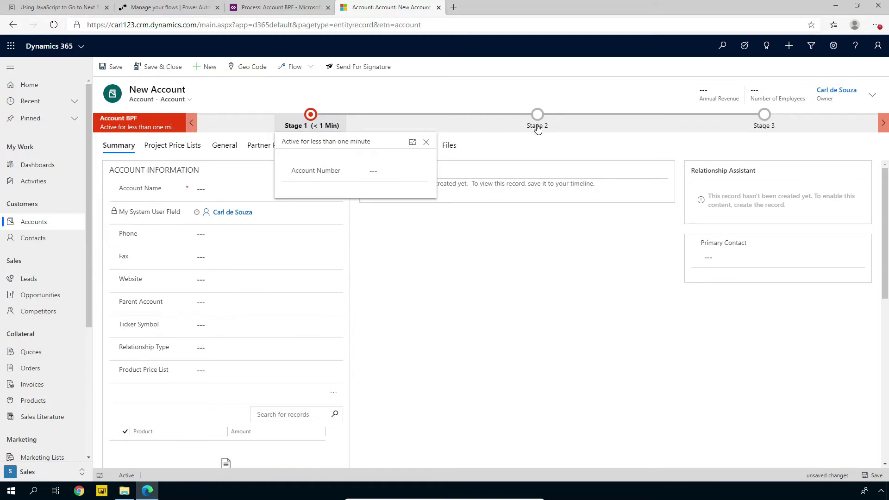
left_click(398, 98)
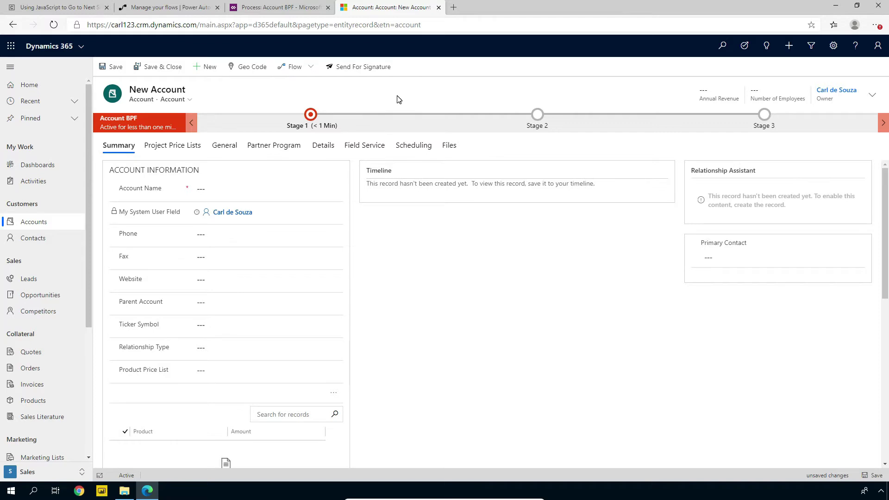
left_click(240, 190)
type("Test")
key("Tab")
- Fill in Stage 1's Account Number as 123
left_click(309, 125)
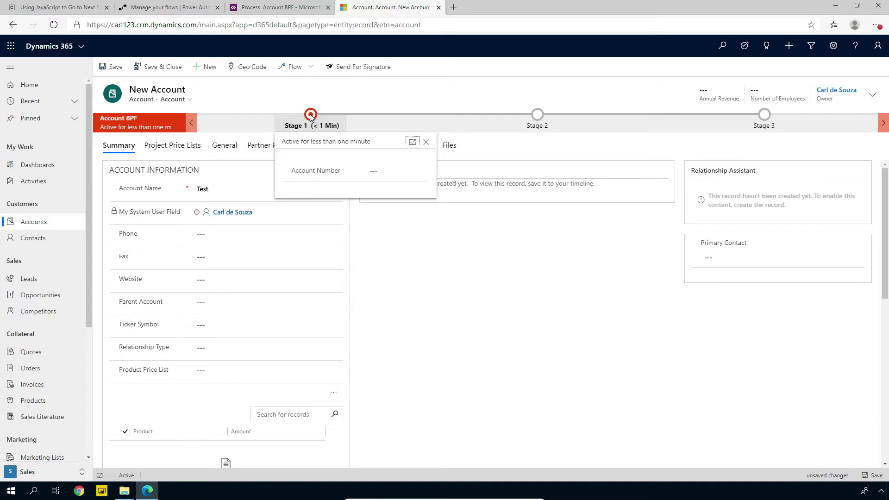
left_click(378, 165)
type("123")
left_click(357, 190)
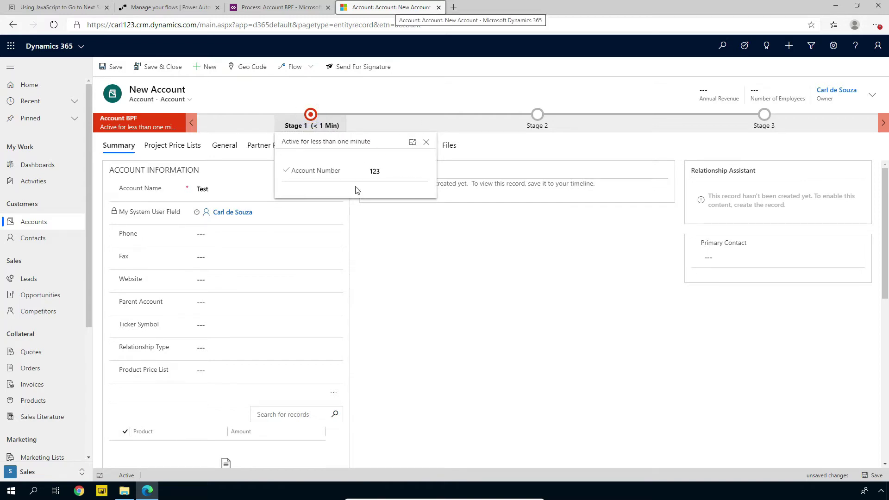
left_click(412, 260)
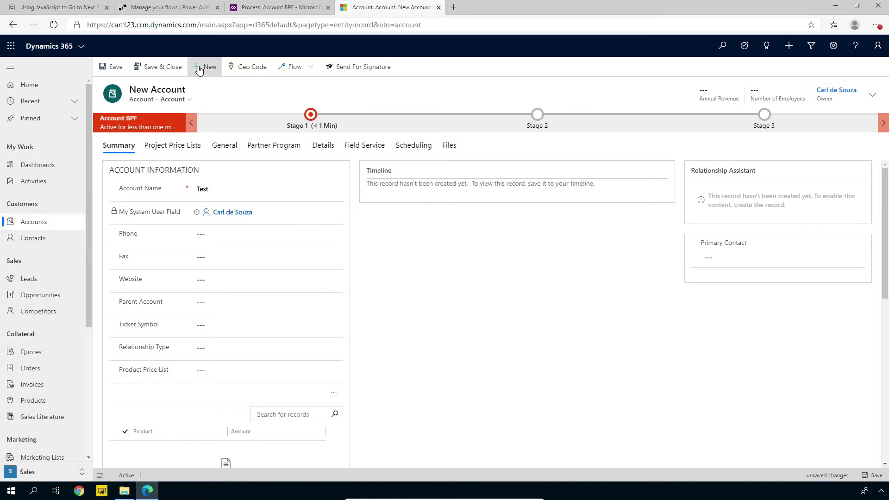
- Save the Test account and advance its process through Stage 2 to Stage 3
left_click(116, 67)
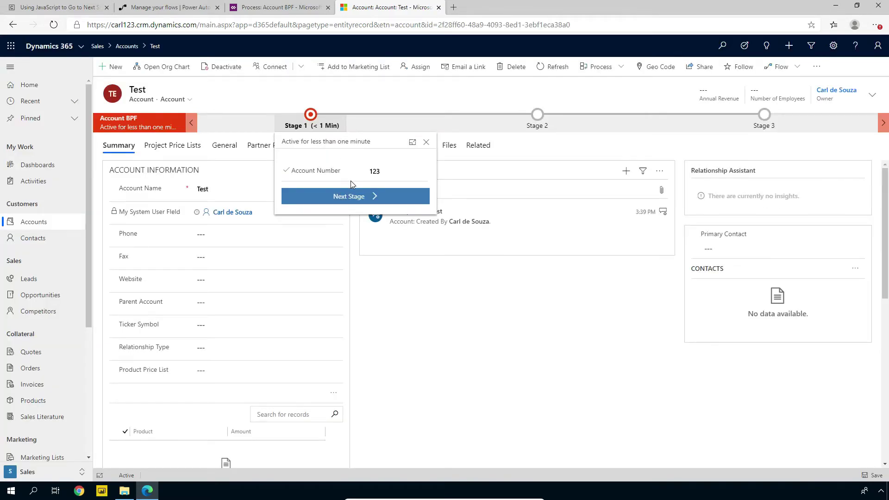
left_click(342, 199)
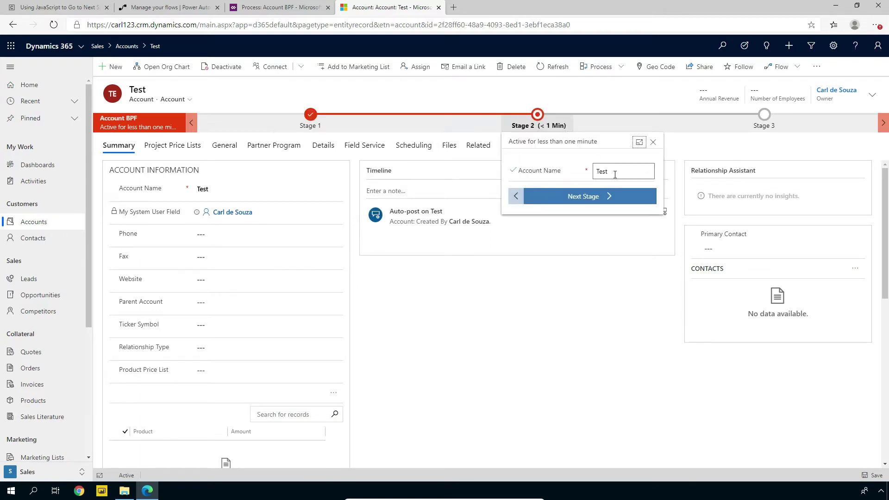
left_click(577, 199)
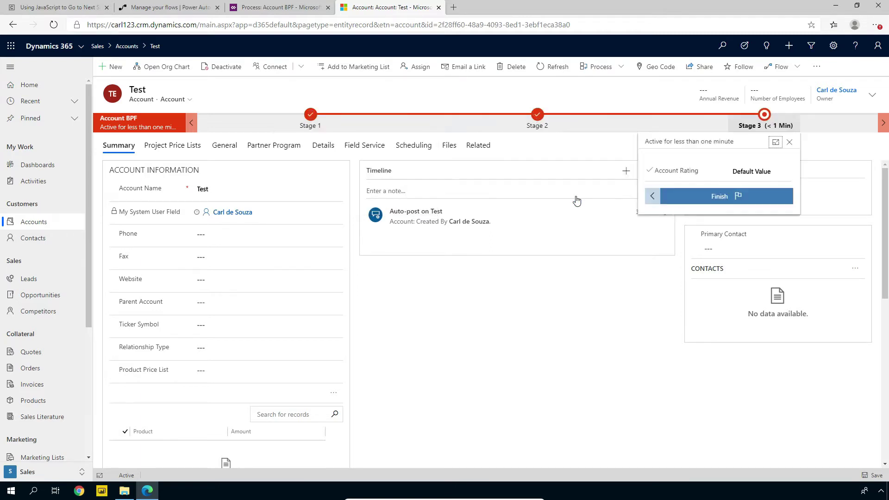
- Set Account Rating to Default Value and finish the Account BPF
left_click(756, 171)
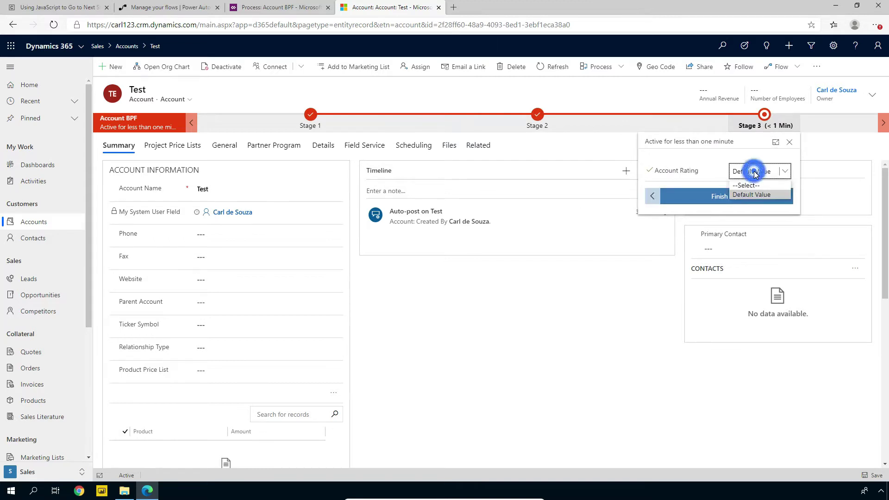
left_click(748, 195)
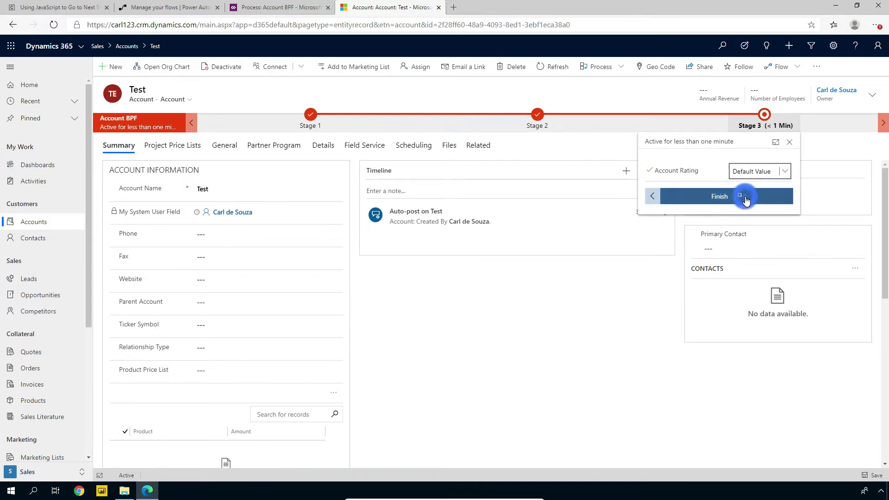
left_click(747, 199)
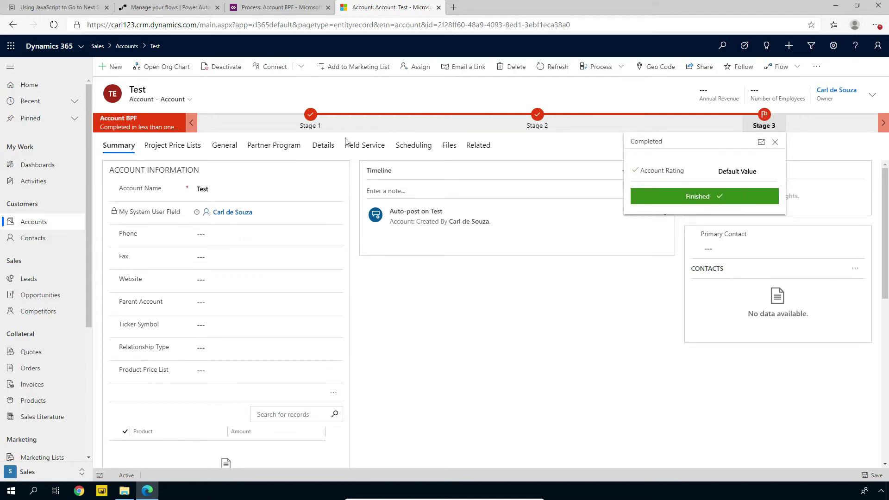
left_click(415, 309)
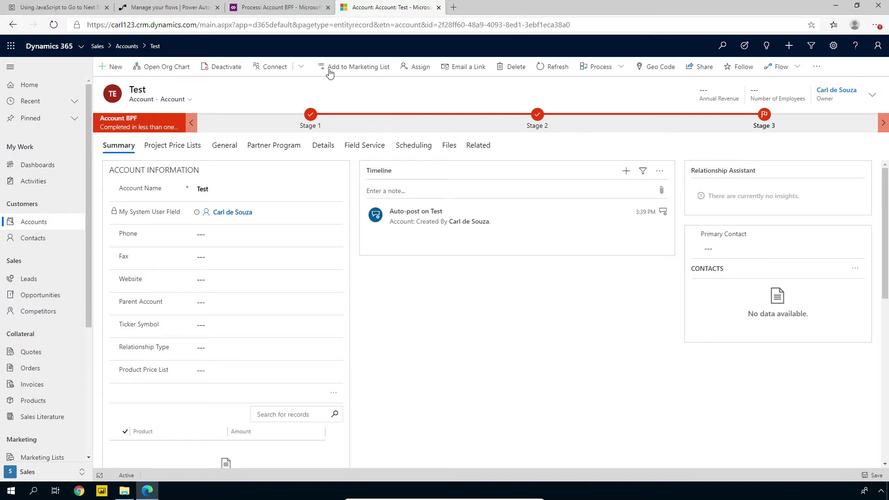
- In a new tab, load carl123.crm.dynamics.com/api/data/v9.1/new_accountbpfs to view the Account BPF JSON
left_click(454, 7)
type("carl123.crm.dynamics.com/")
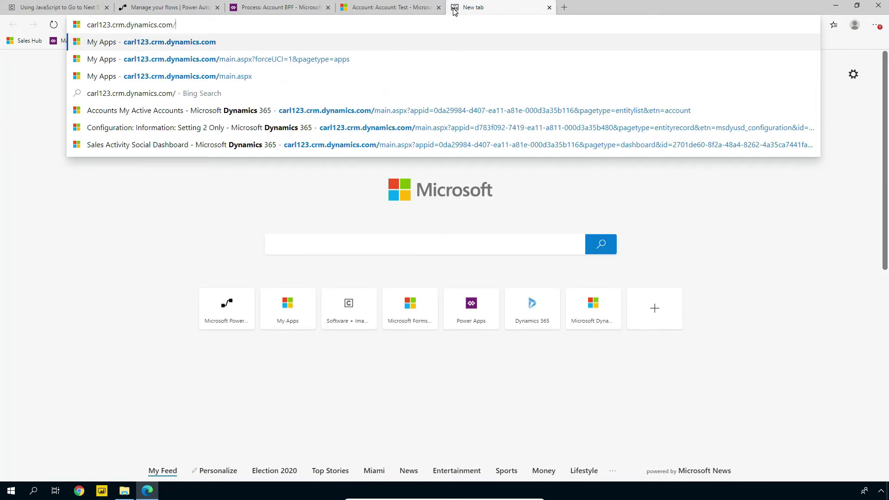
type("api/")
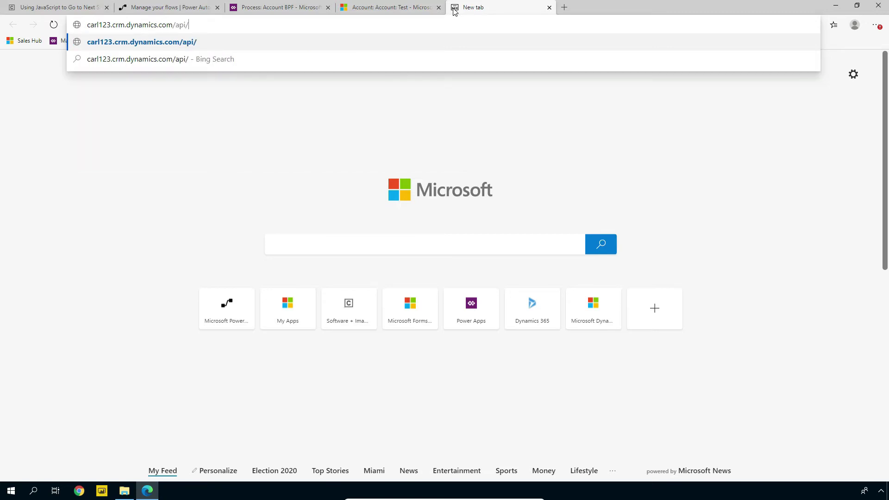
type("date")
type("/")
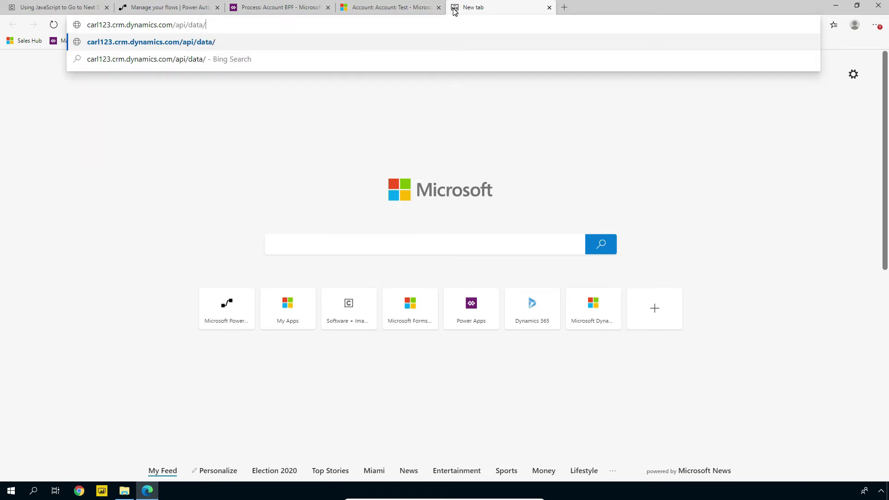
type("v9.1/")
type("new_")
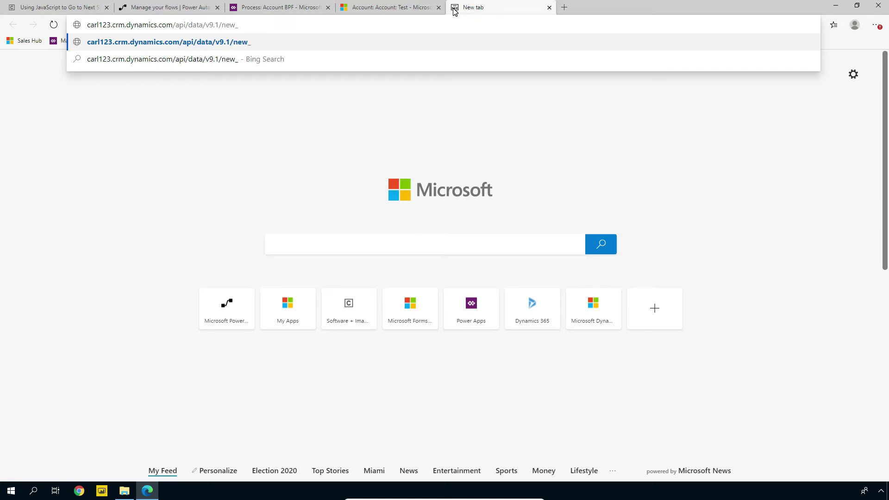
type("accountb")
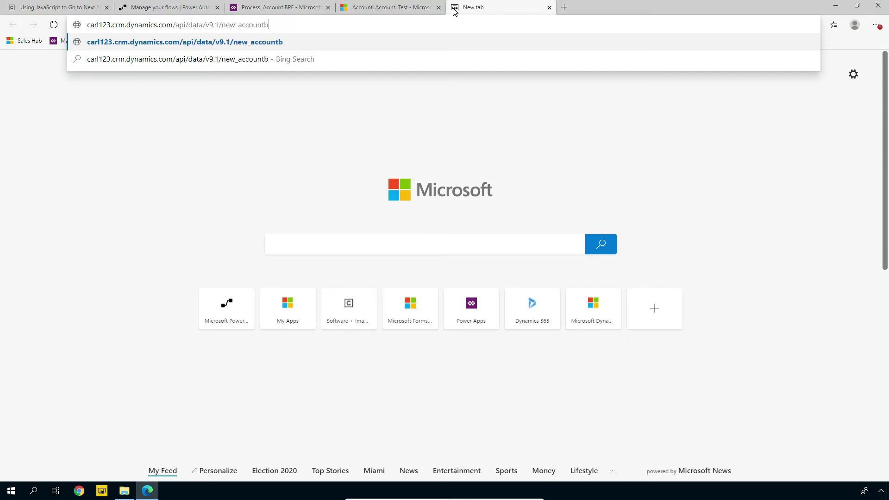
type("pfs")
key("Return")
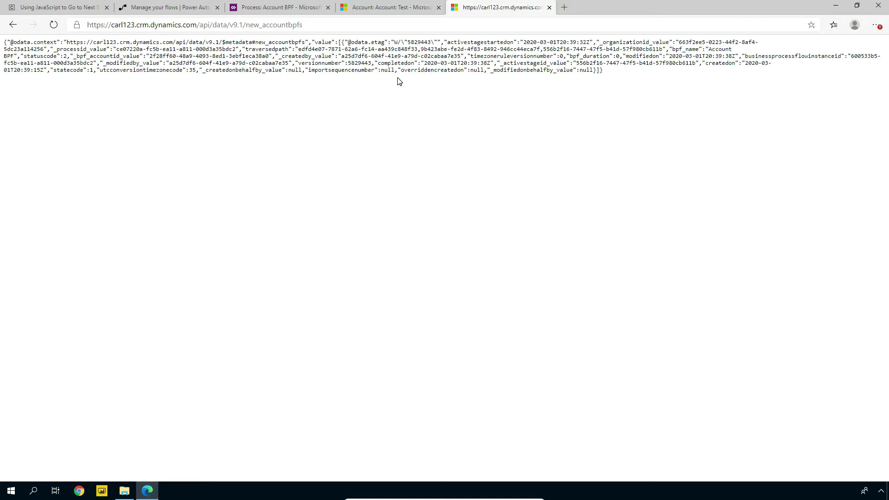
left_click(385, 8)
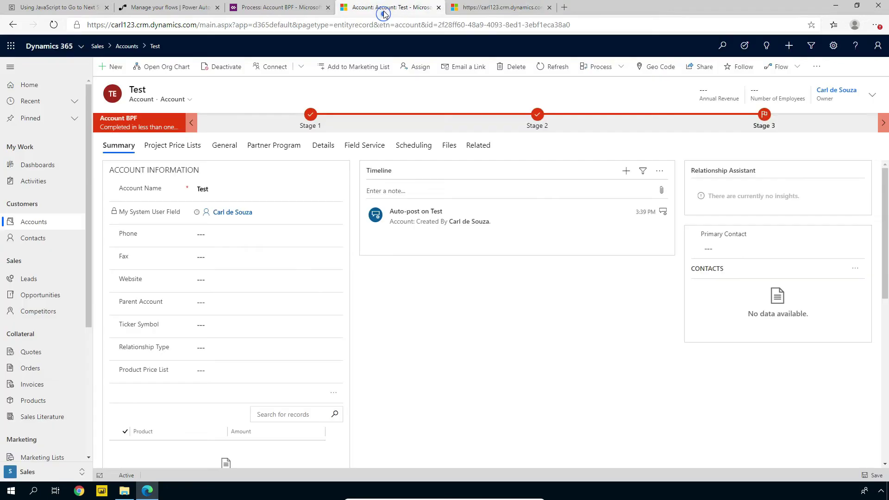
- Create and save a new account named 'Test ABC', then go back to the Web API tab
left_click(110, 67)
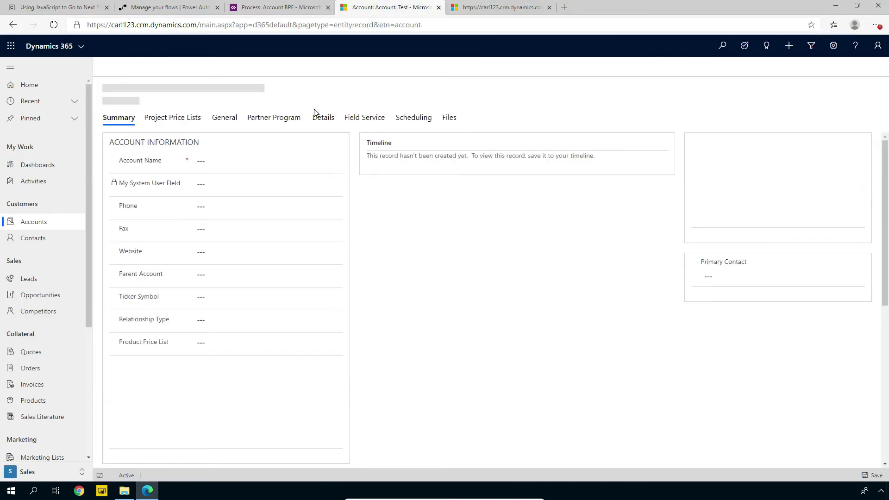
left_click(229, 163)
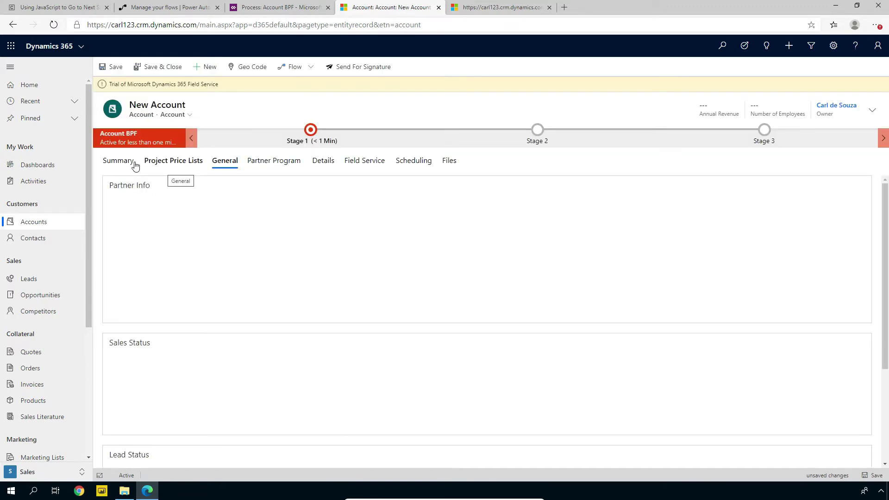
left_click(221, 202)
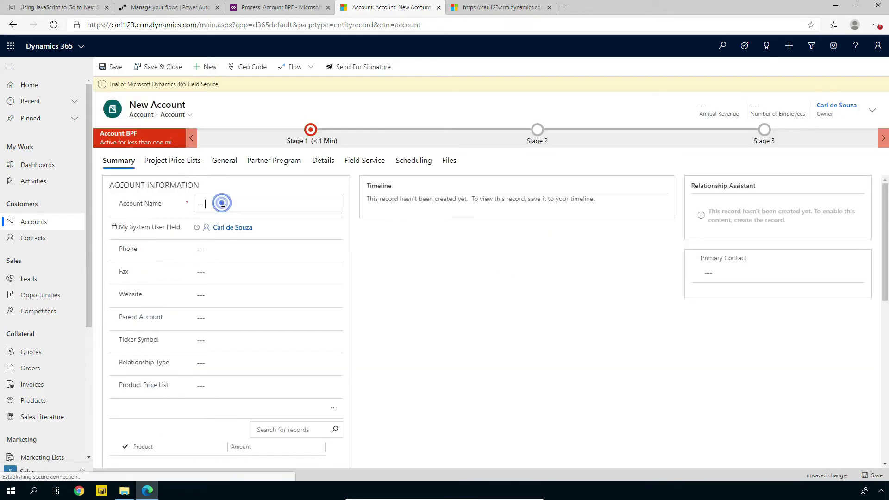
type("Test ABC")
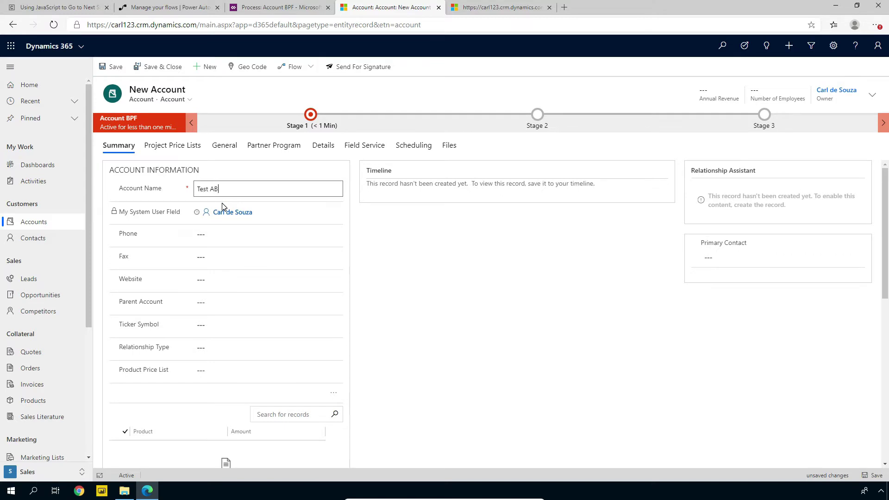
left_click(106, 68)
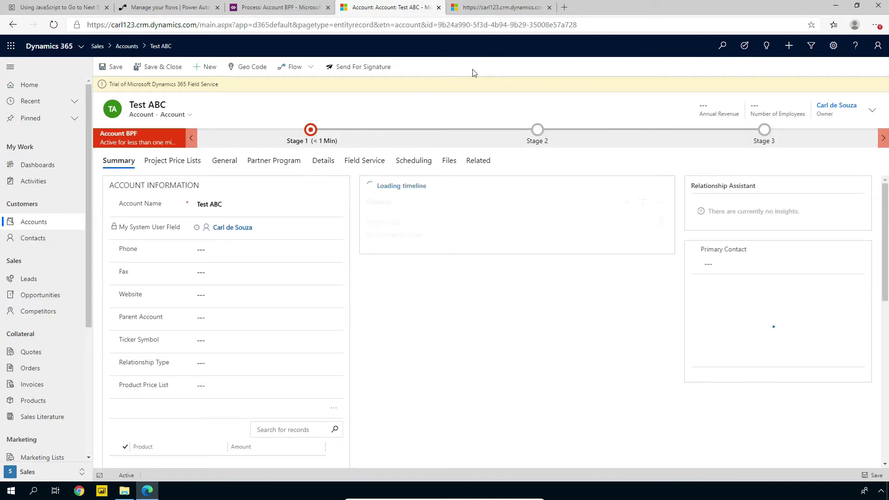
left_click(506, 9)
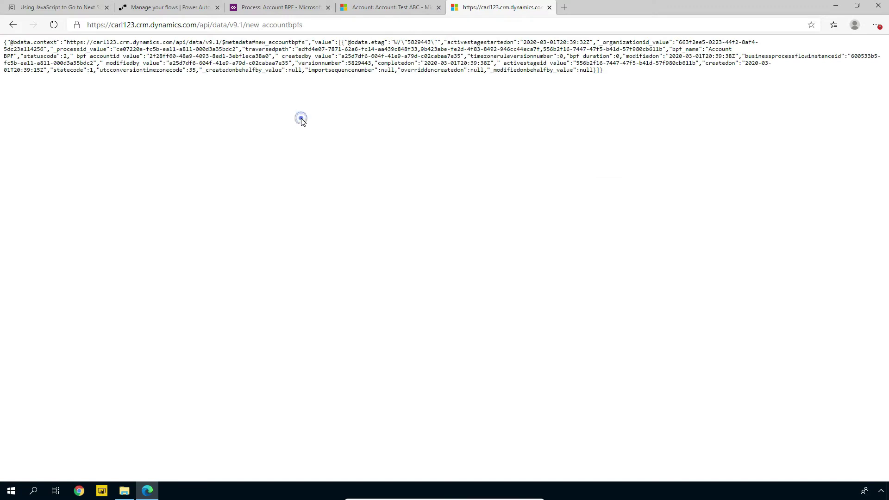
- Refresh the new_accountbpfs JSON so the second Account BPF record appears
key("F5")
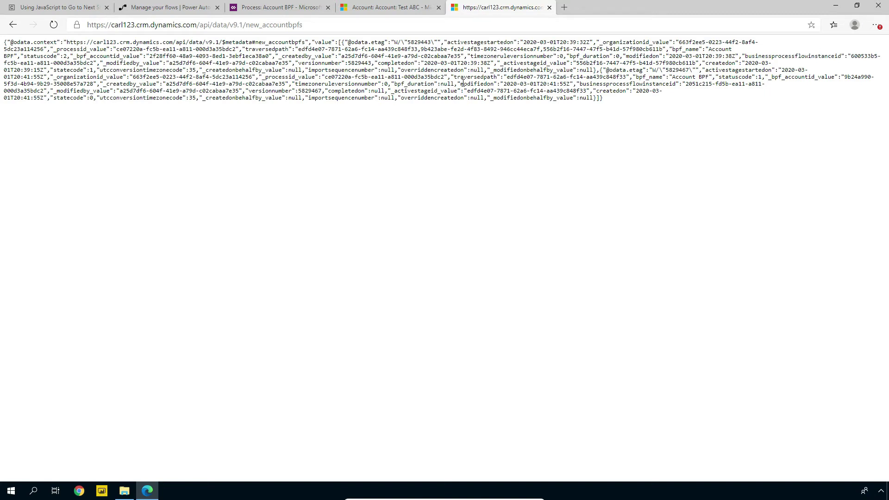
left_click_drag(460, 84, 577, 84)
left_click(576, 84)
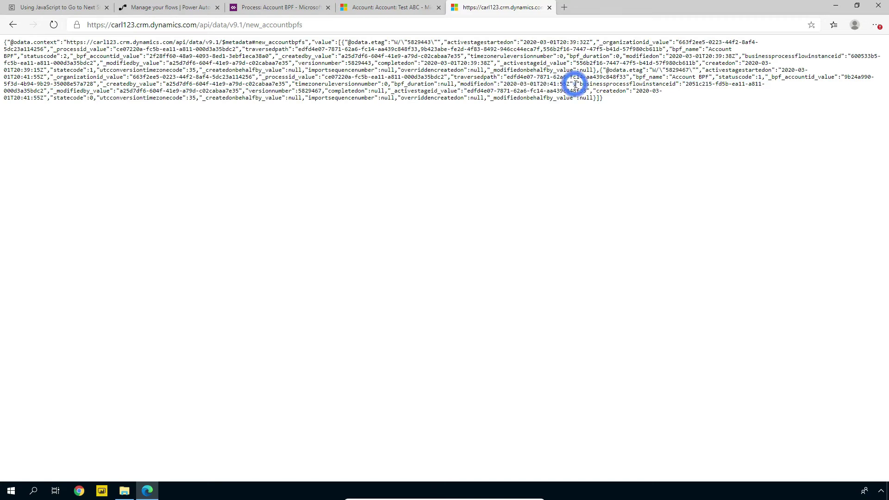
triple_click(677, 55)
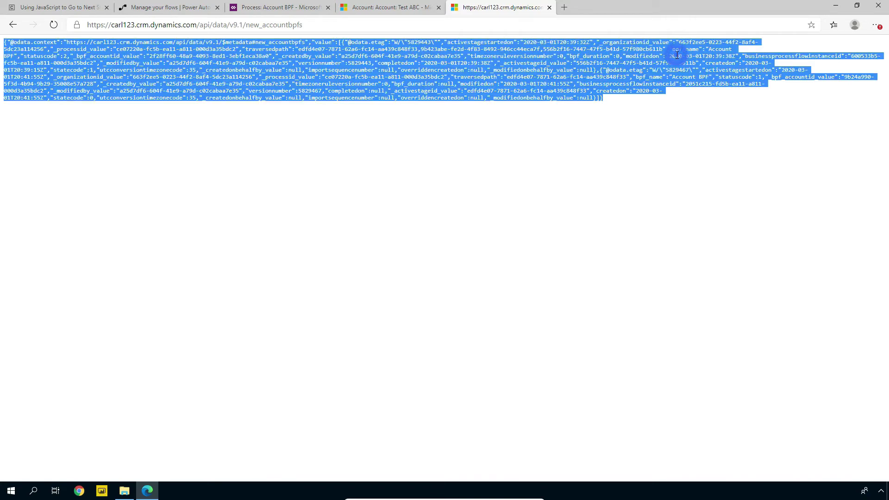
left_click(675, 56)
- Compare the two records' modifiedon timestamps and businessprocessflowinstanceid values
left_click_drag(664, 56, 739, 56)
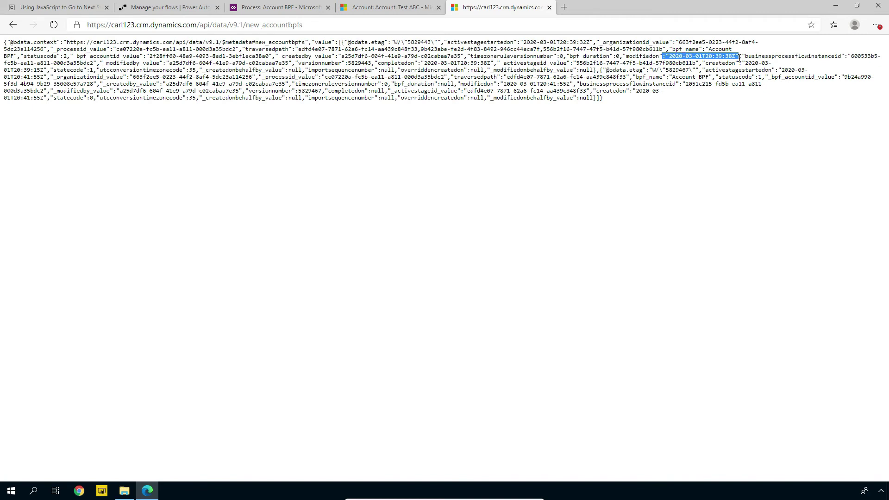
left_click(740, 56)
left_click_drag(484, 84, 510, 84)
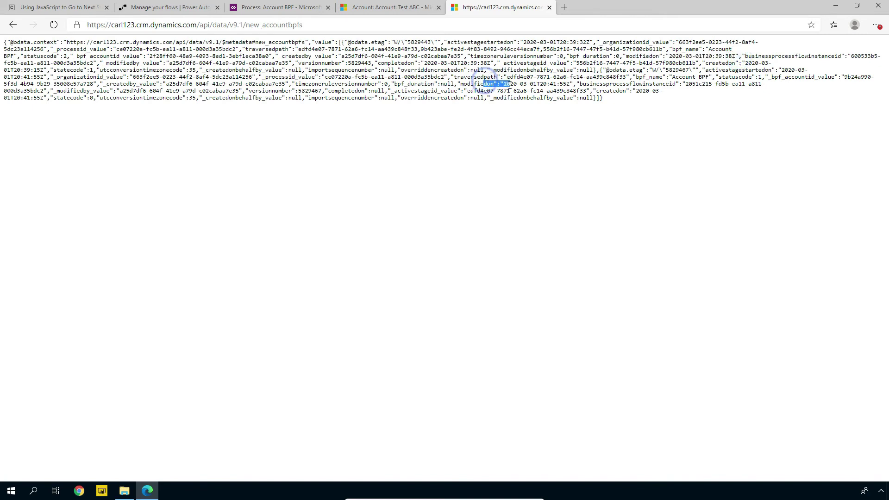
left_click(510, 84)
left_click_drag(582, 84, 45, 92)
left_click(677, 85)
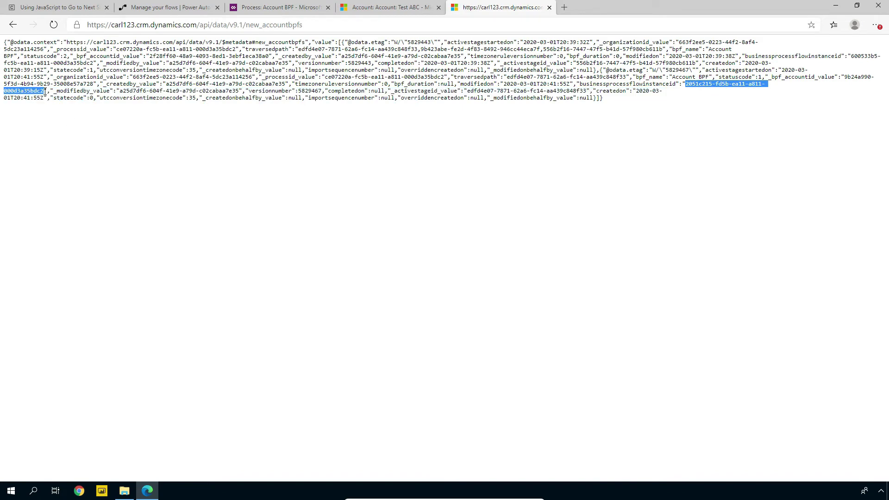